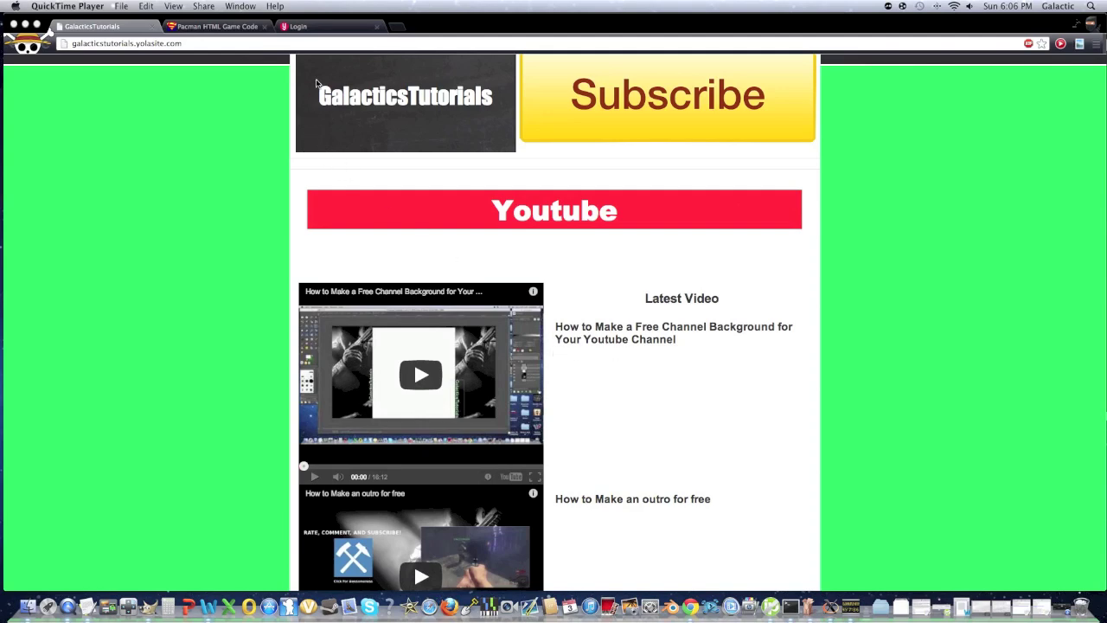
Bring up Yola's Logged Out page in the browser
click(318, 27)
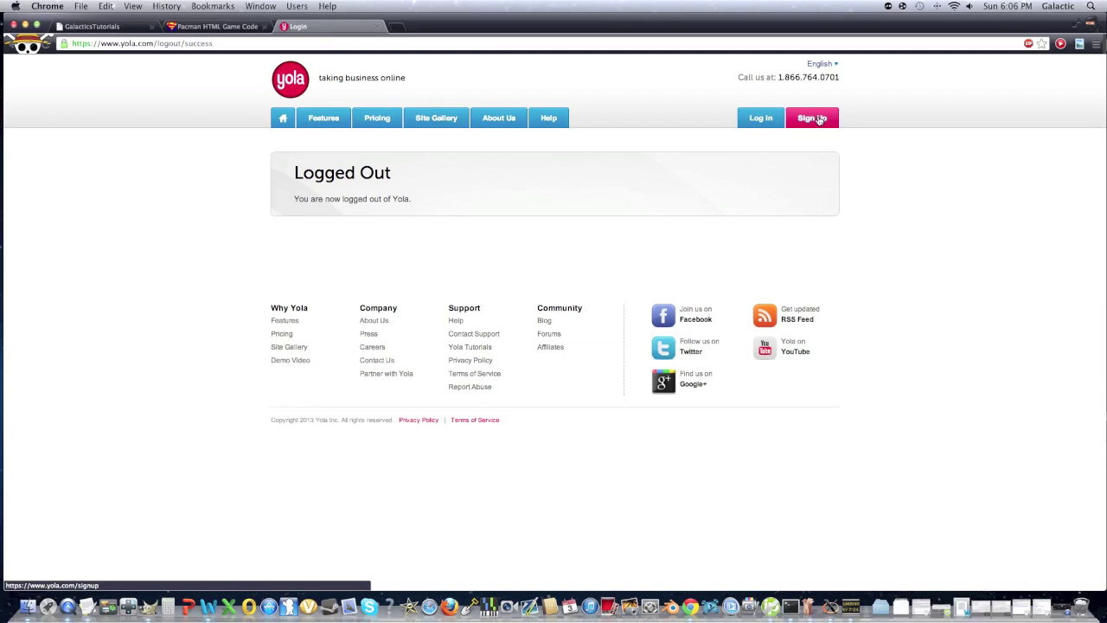
Sign up for a new Yola account with a name, email and password
click(818, 120)
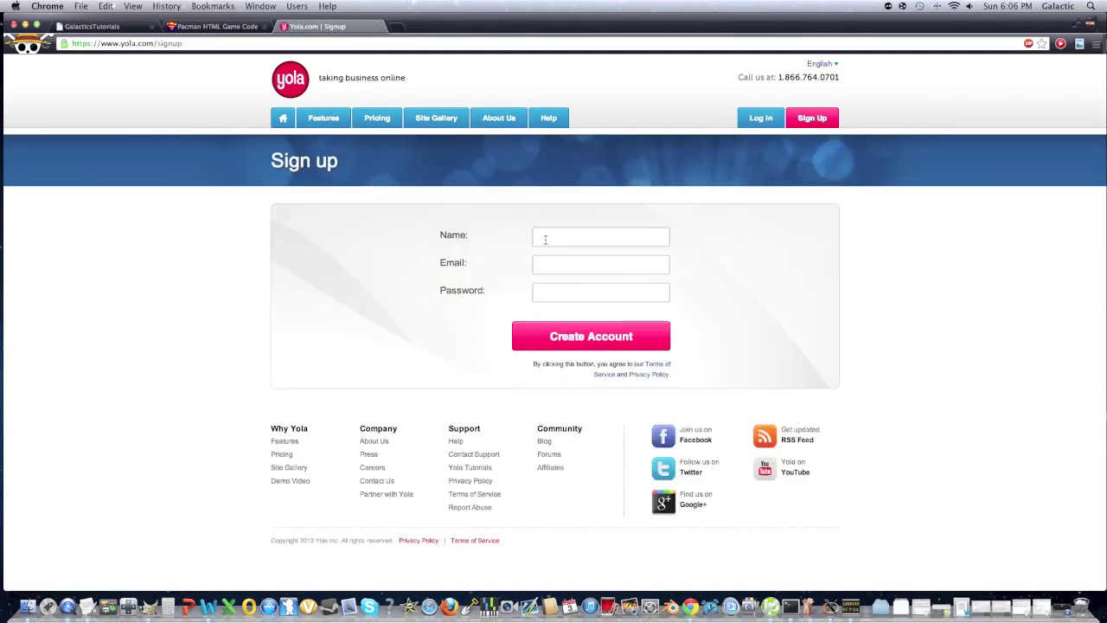
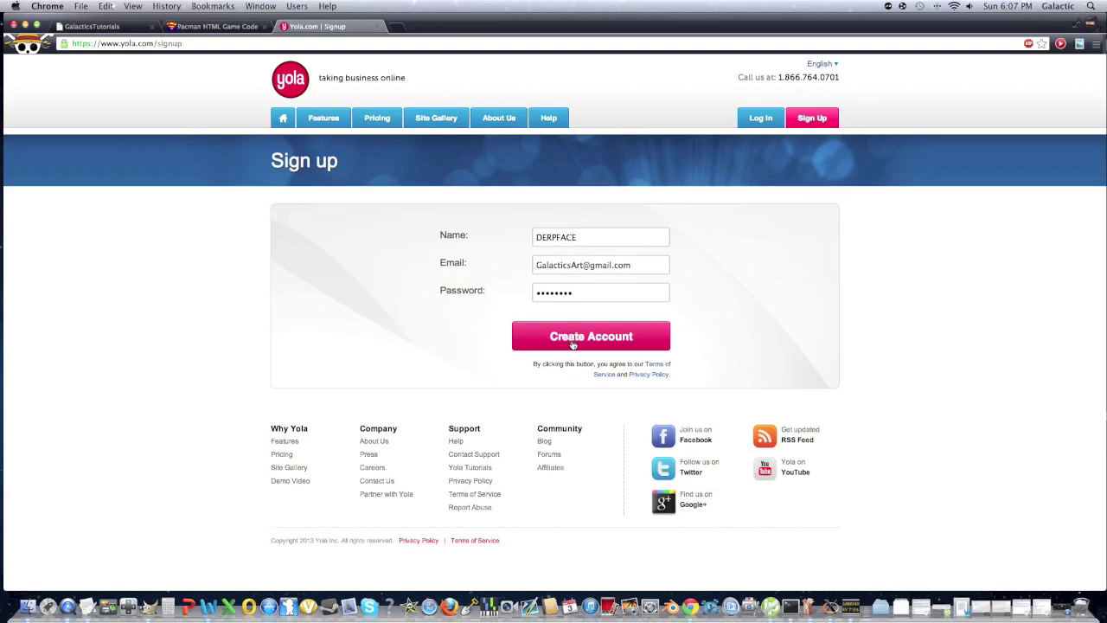
click(571, 343)
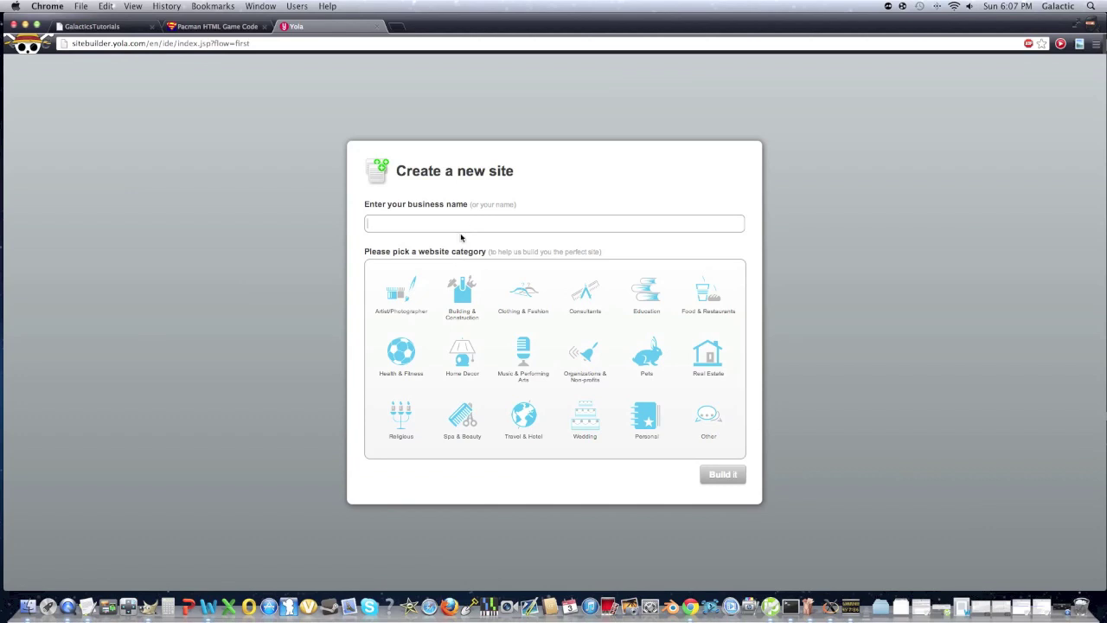
Name the business DERPFACE, choose the Other category and build the starter site
text(DERPFACE)
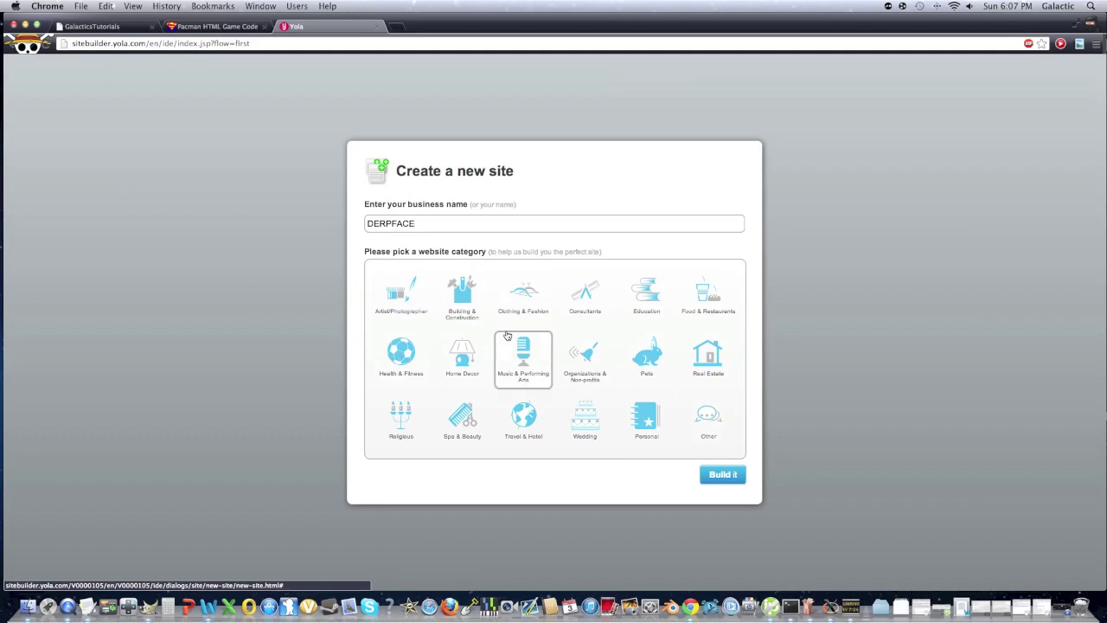
click(709, 432)
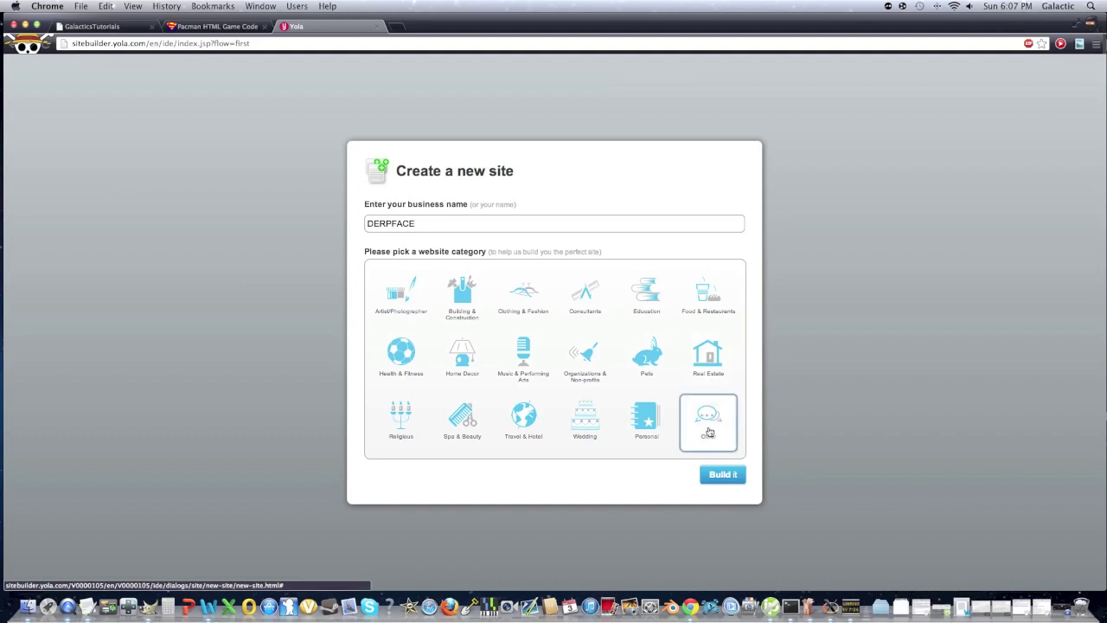
click(722, 476)
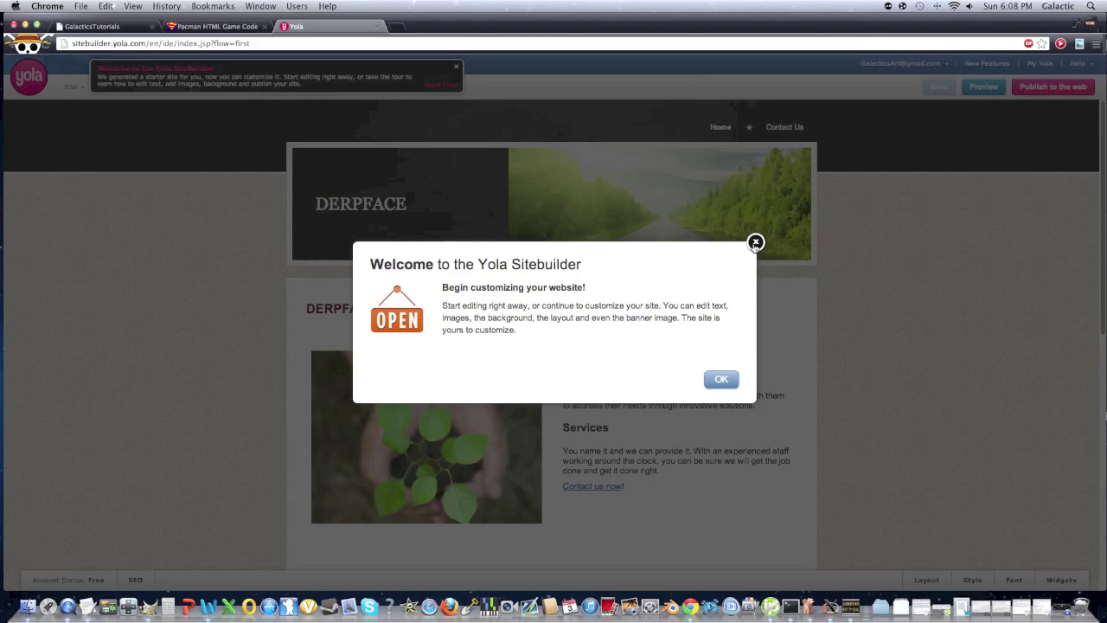
Dismiss the Sitebuilder welcome message and show the widgets list
click(755, 243)
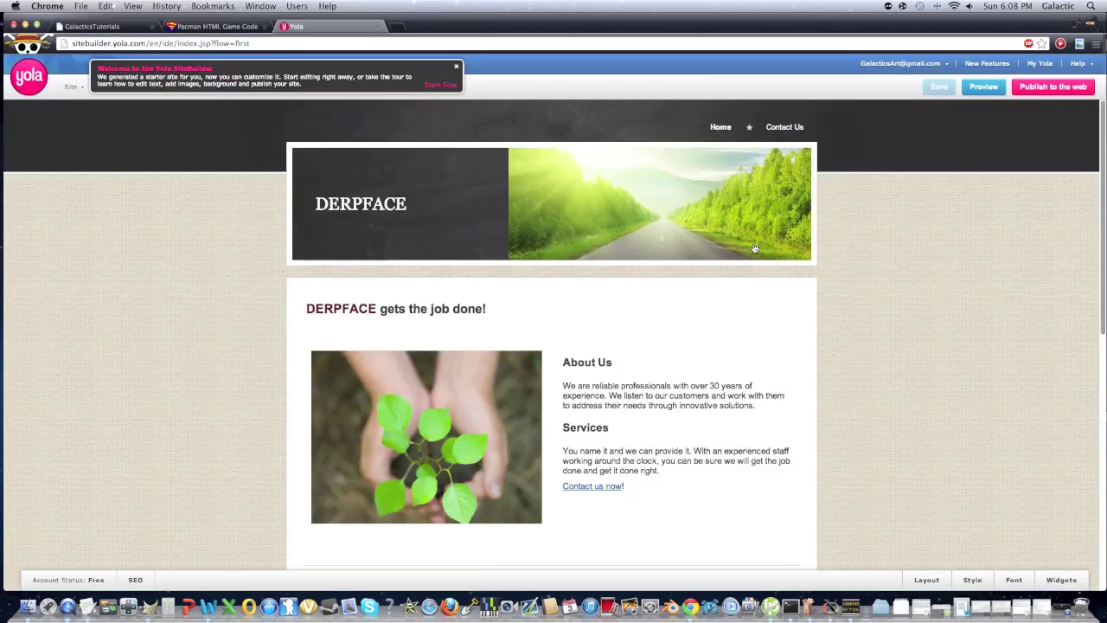
click(1051, 586)
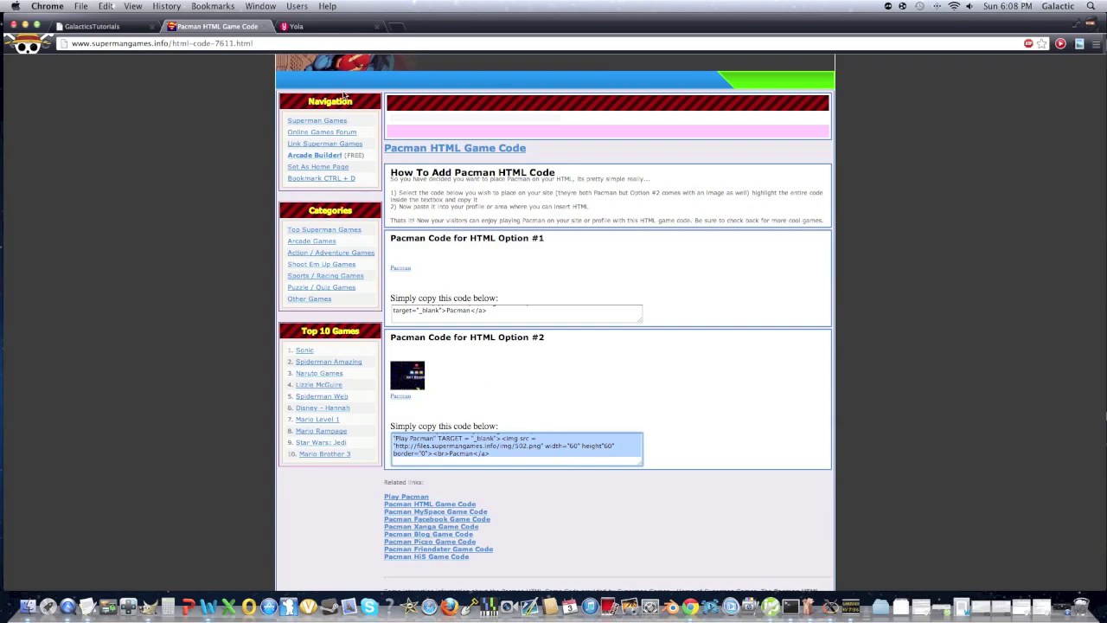
Paste the Pacman Option #2 code into the home page's HTML widget and save it
click(317, 27)
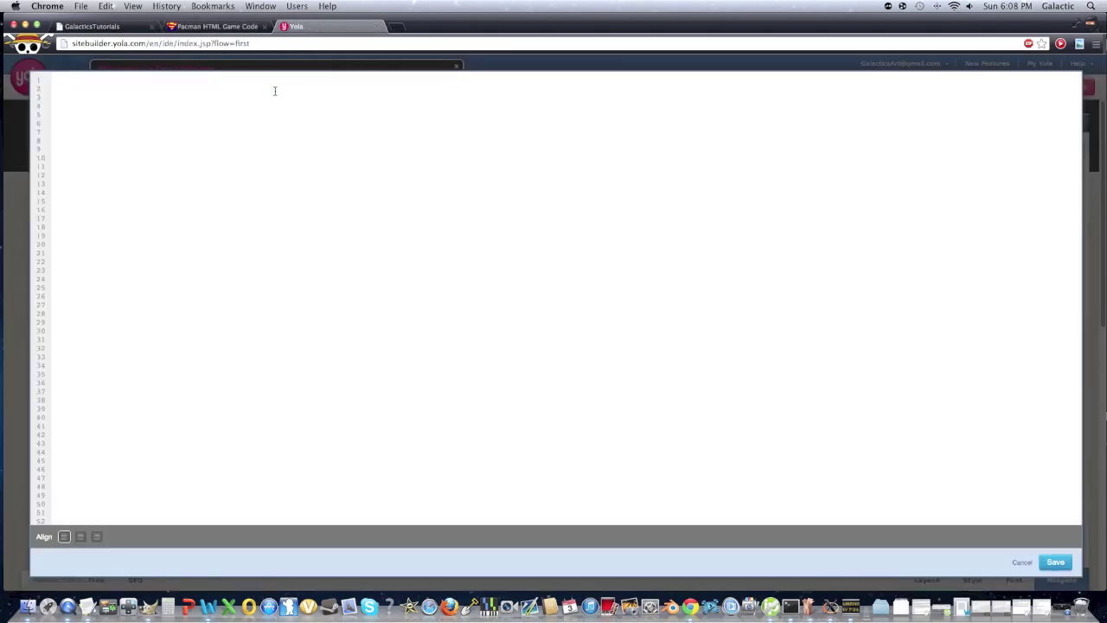
text(<a href = "http://www.supermangames.info/show-flash-7611.html" TITLE = "Play Pacman" TARGET = "_blank"><img src = "http://files.supermangames.info/img/502.png" width="60" height="60" border="0"><br>Pacman</a>)
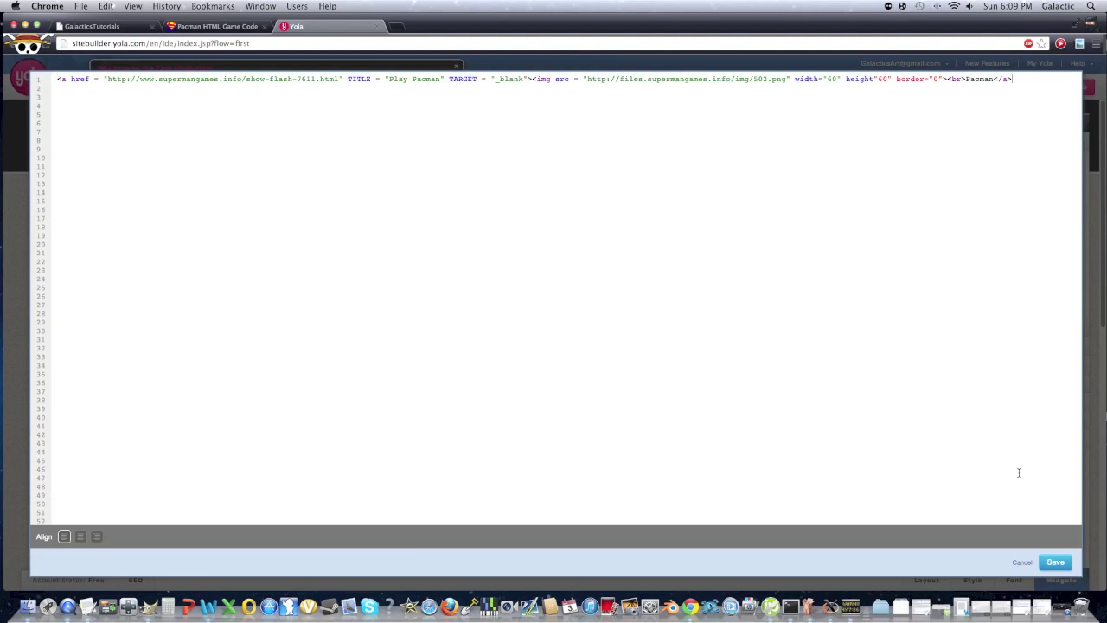
click(1059, 563)
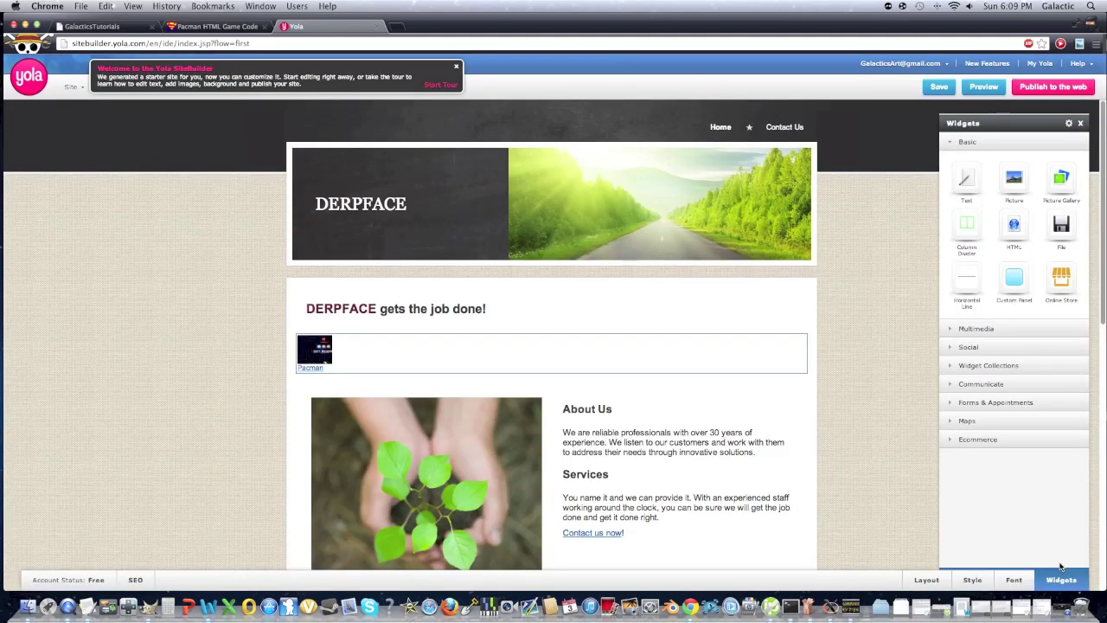
mouse_move(332, 345)
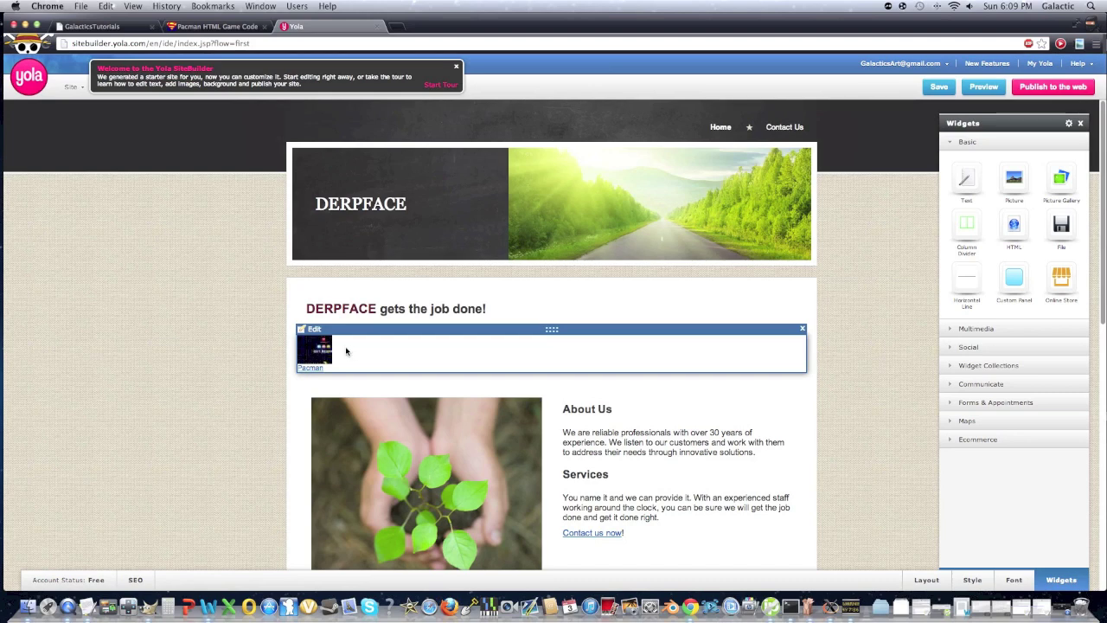
mouse_move(1047, 88)
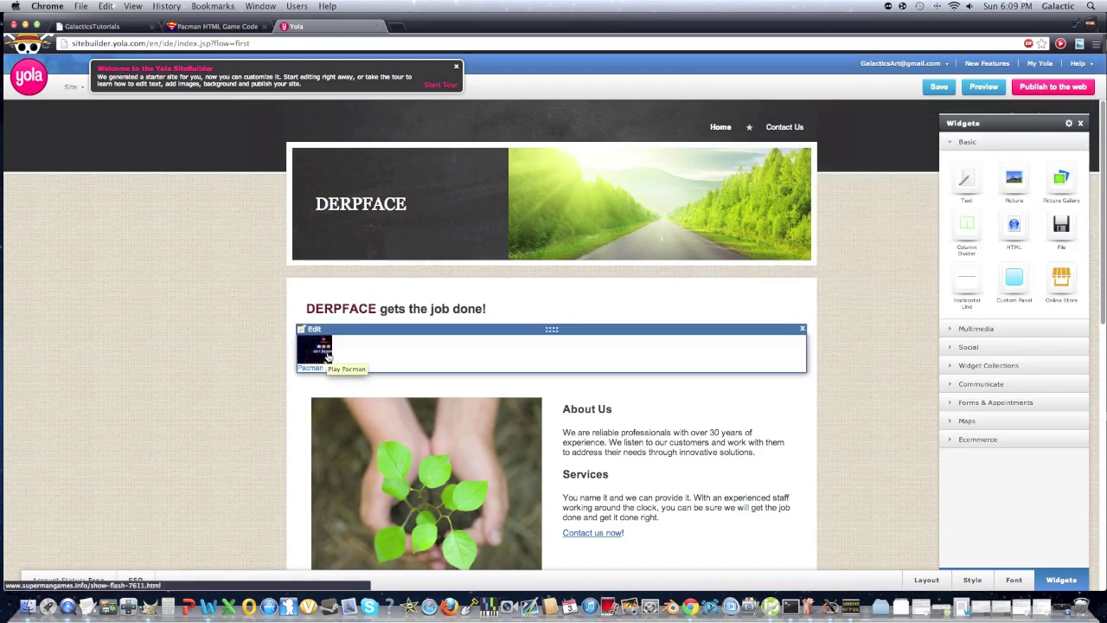
Begin adding a new page, saving the home page's unsaved changes first
click(456, 66)
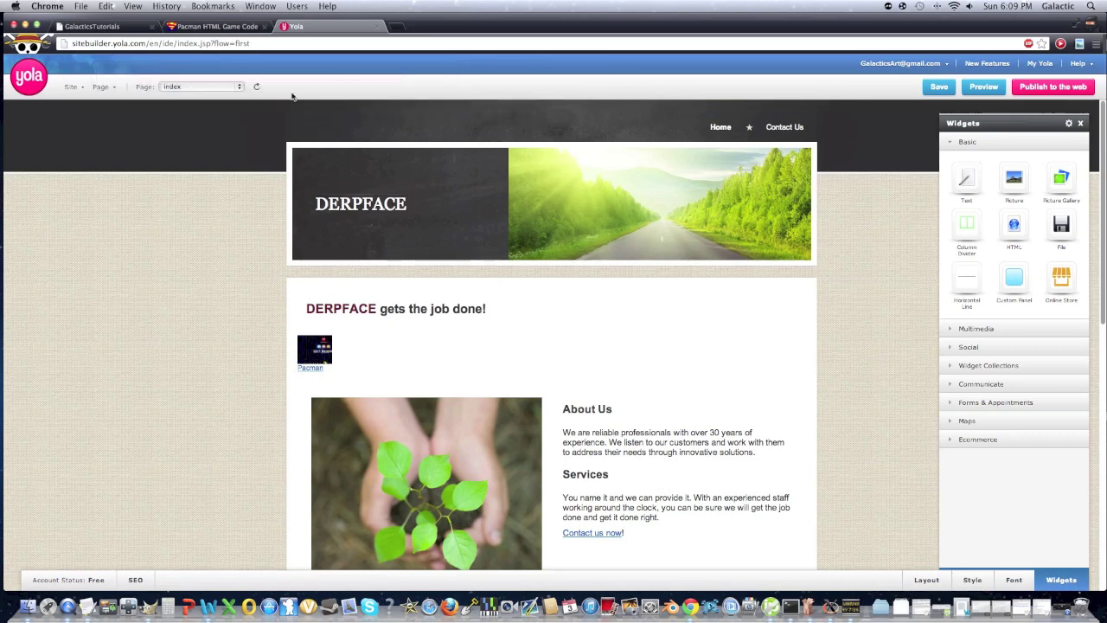
click(107, 89)
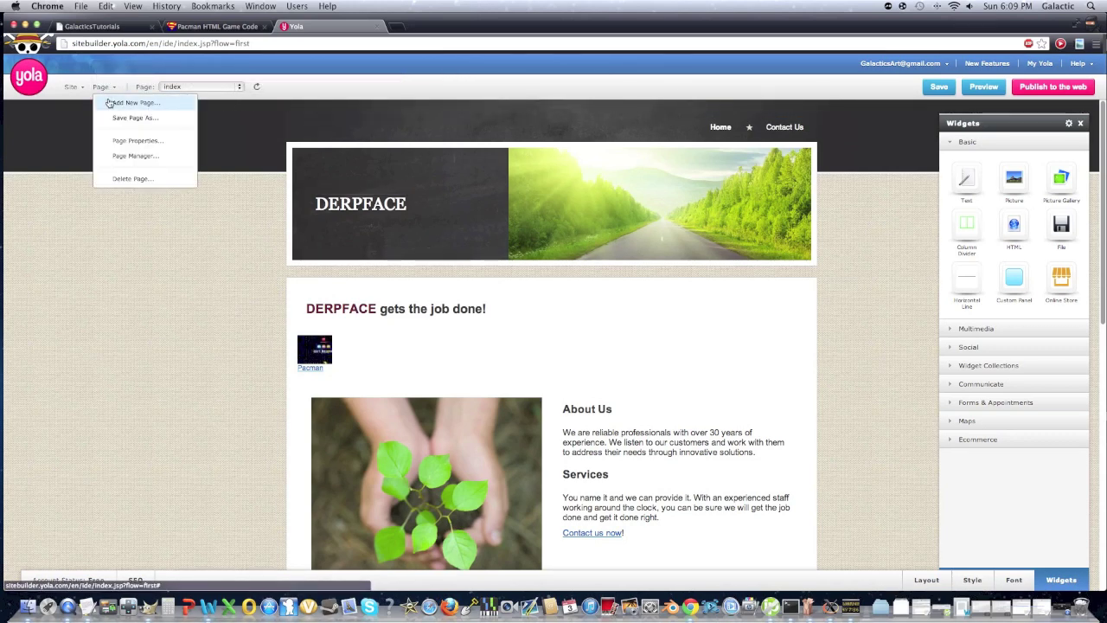
click(109, 102)
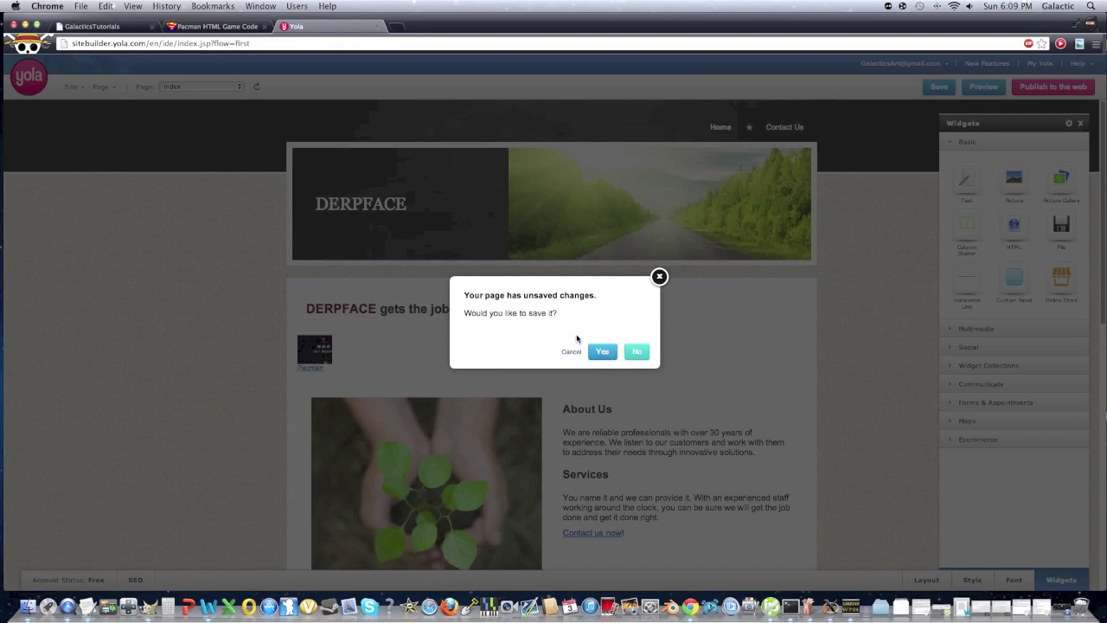
click(601, 351)
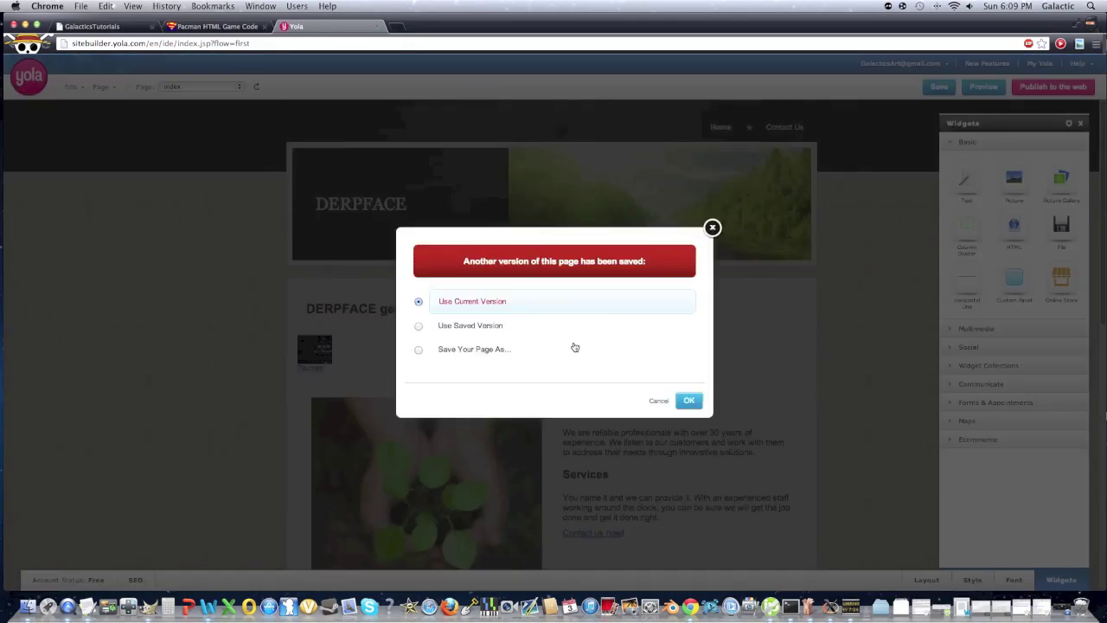
click(686, 399)
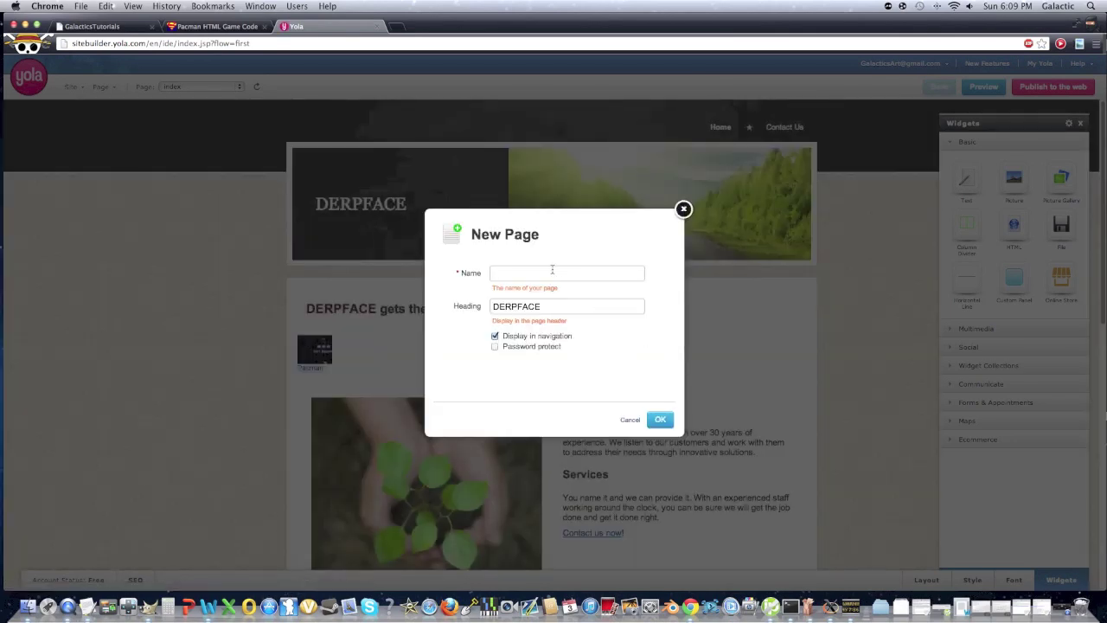
Create a page named Pacman with heading Pacman, hidden from navigation
click(542, 273)
text(Pacman)
double_click(538, 306)
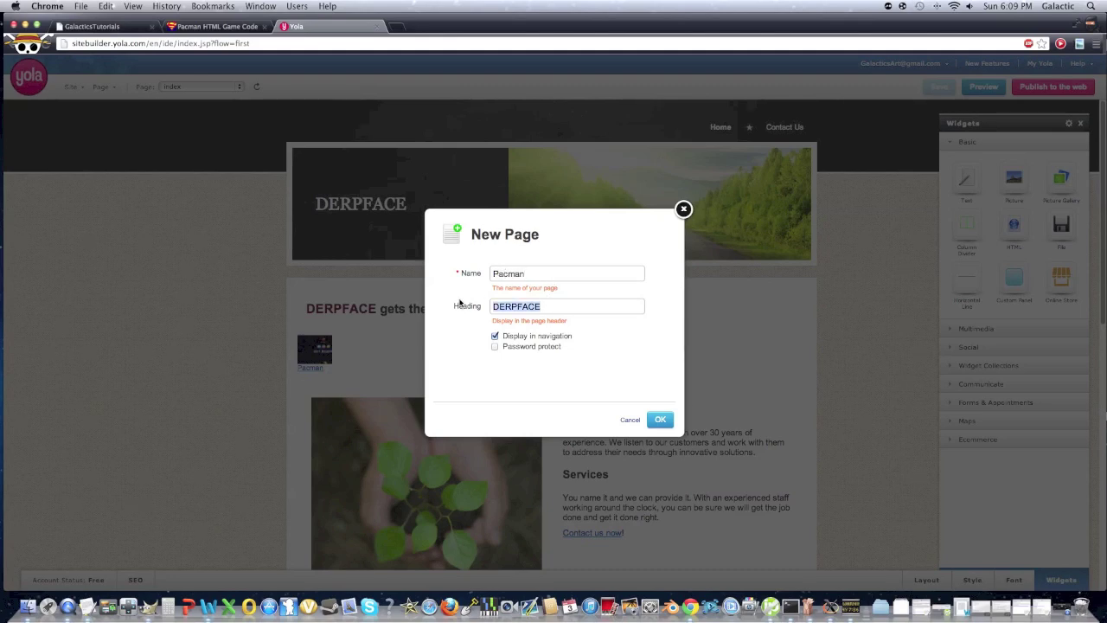
text(Pacman)
click(496, 336)
click(660, 421)
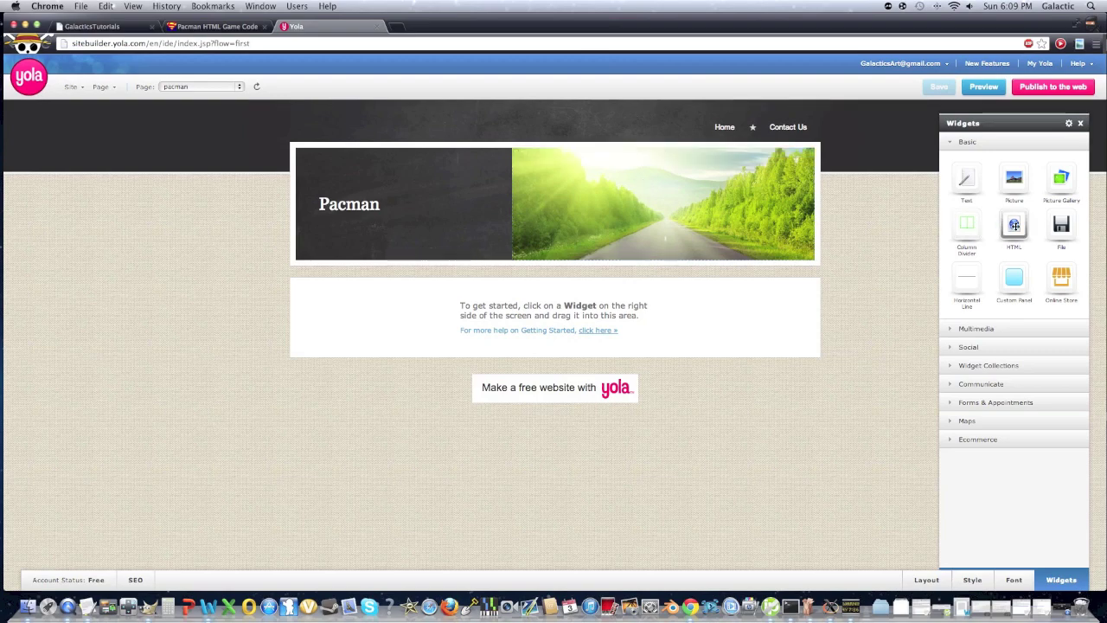
Drag an HTML widget onto the Pacman page's content area
drag(1013, 226, 636, 294)
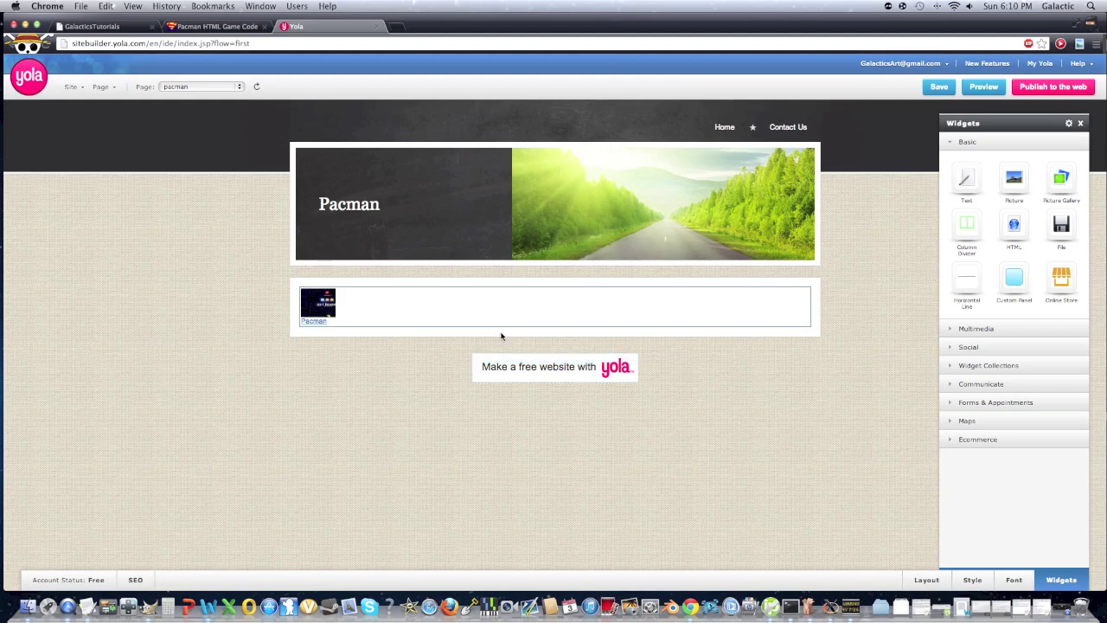
In Page Manager, save the page and unhide Pacman so it shows in navigation
click(102, 87)
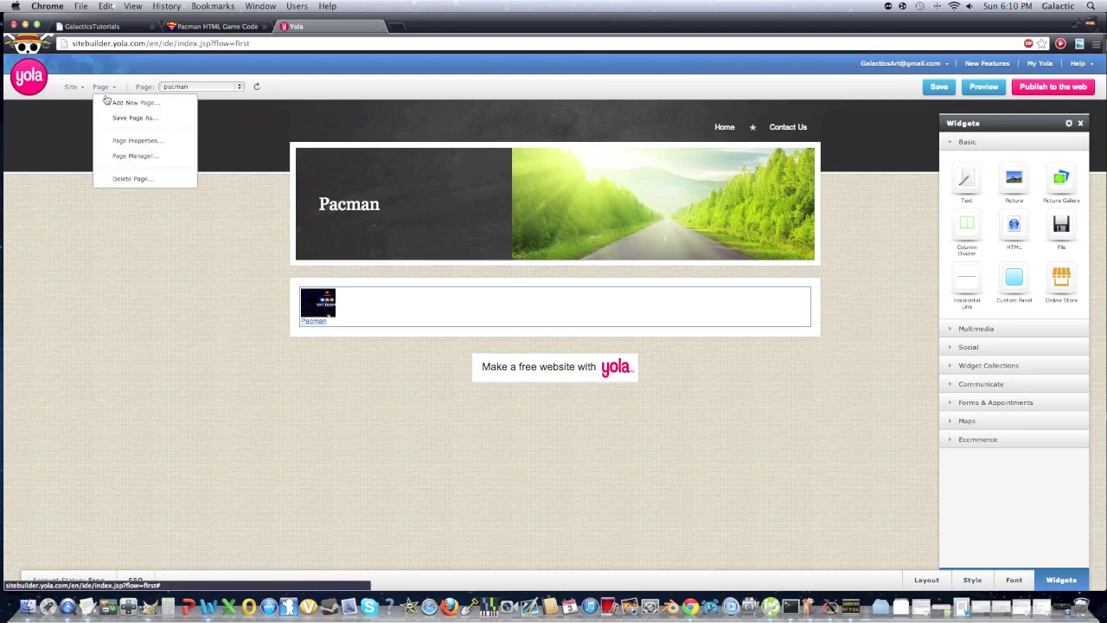
click(131, 156)
click(610, 353)
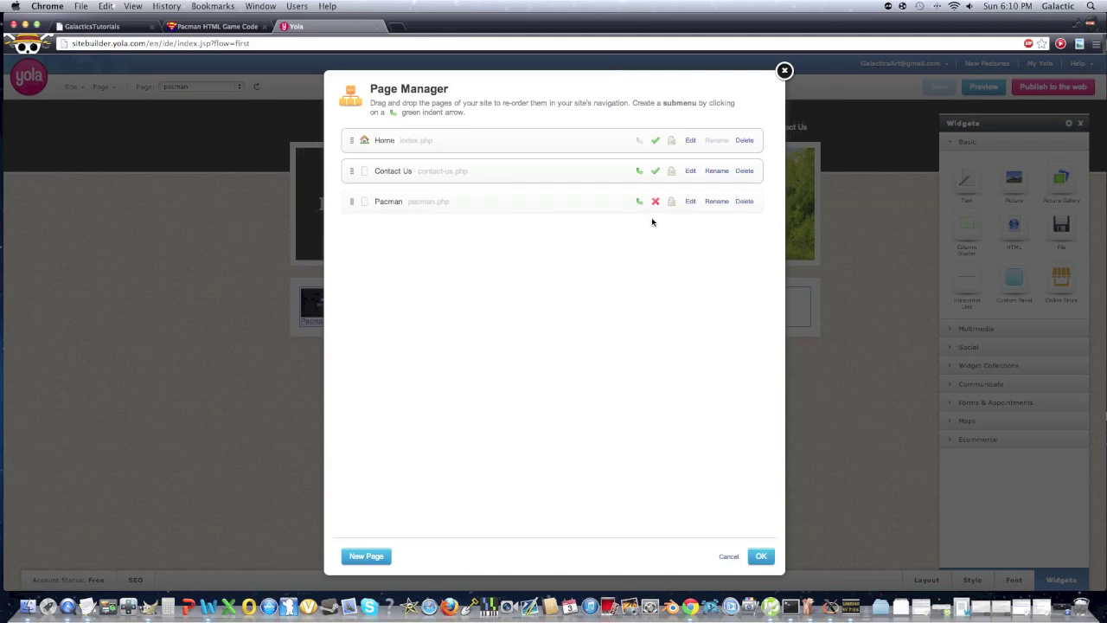
click(655, 202)
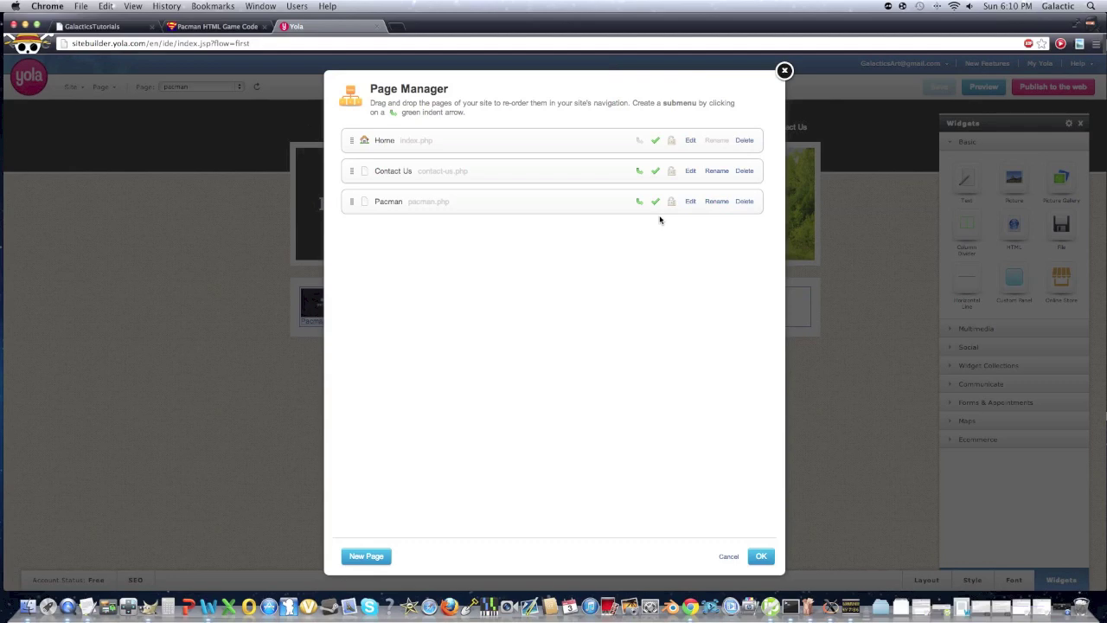
click(759, 560)
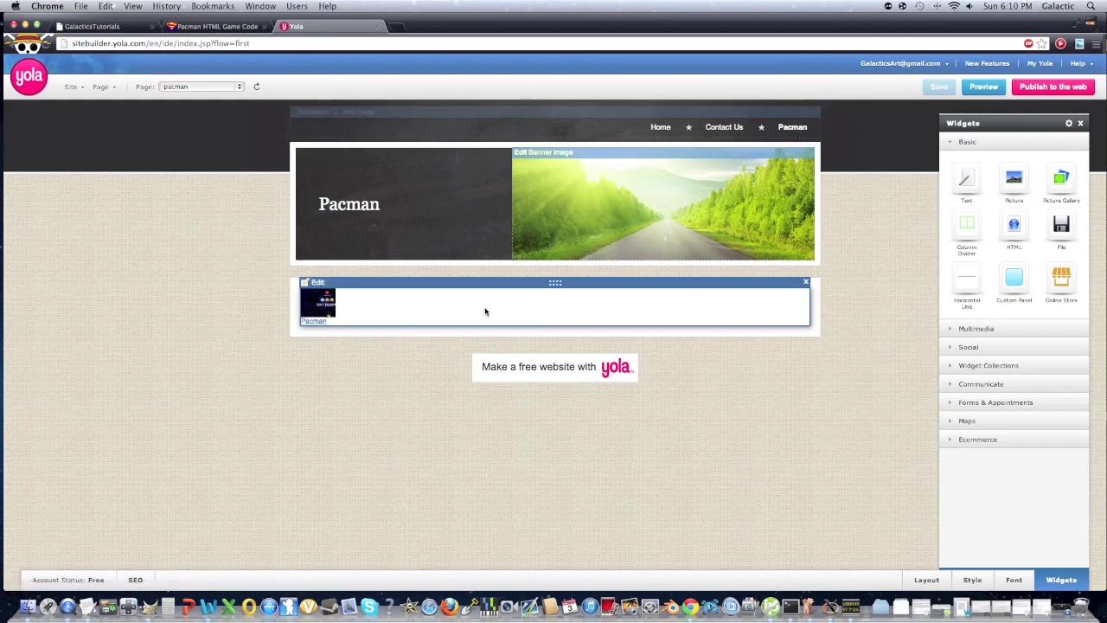
click(659, 127)
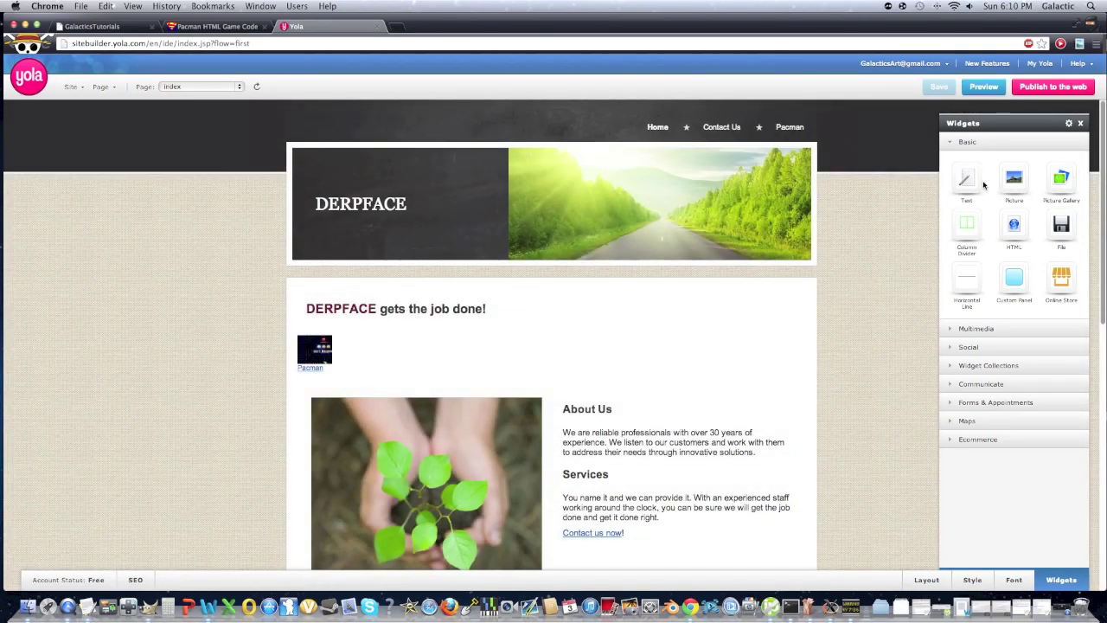
drag(967, 179, 680, 349)
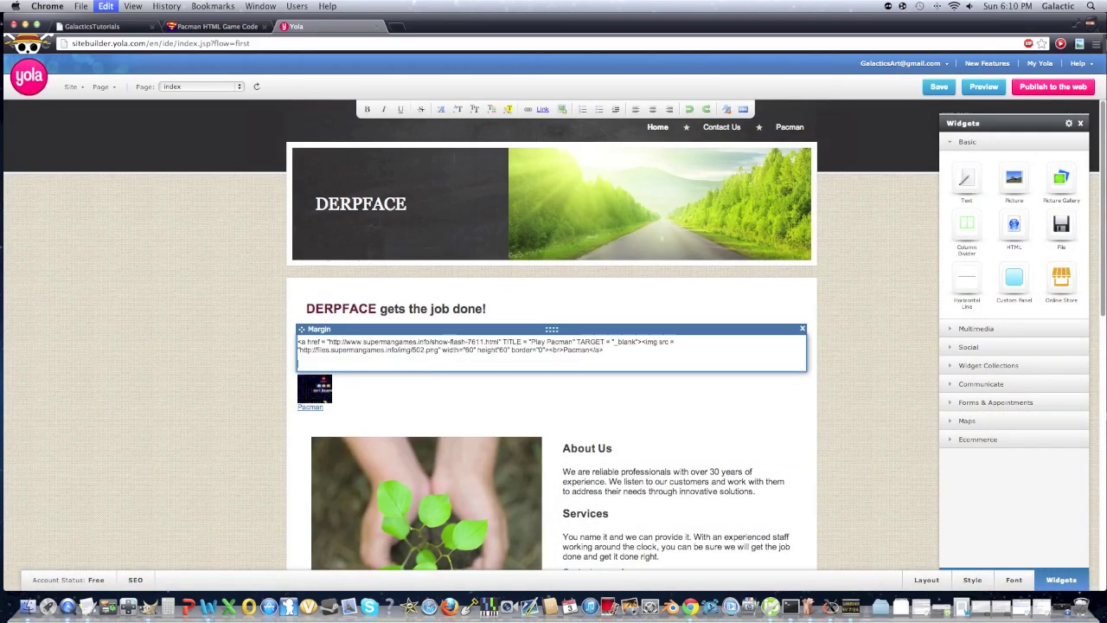
text(<a href = "http://www.supermangames.info/show-flash-7611.html" TITLE = "Play Pacman" TARGET = "_blank"><img src = "http://files.supermangames.info/img/502.png" width="60" height"60" border="0"><br>Pacman</a>)
key(BackSpace)
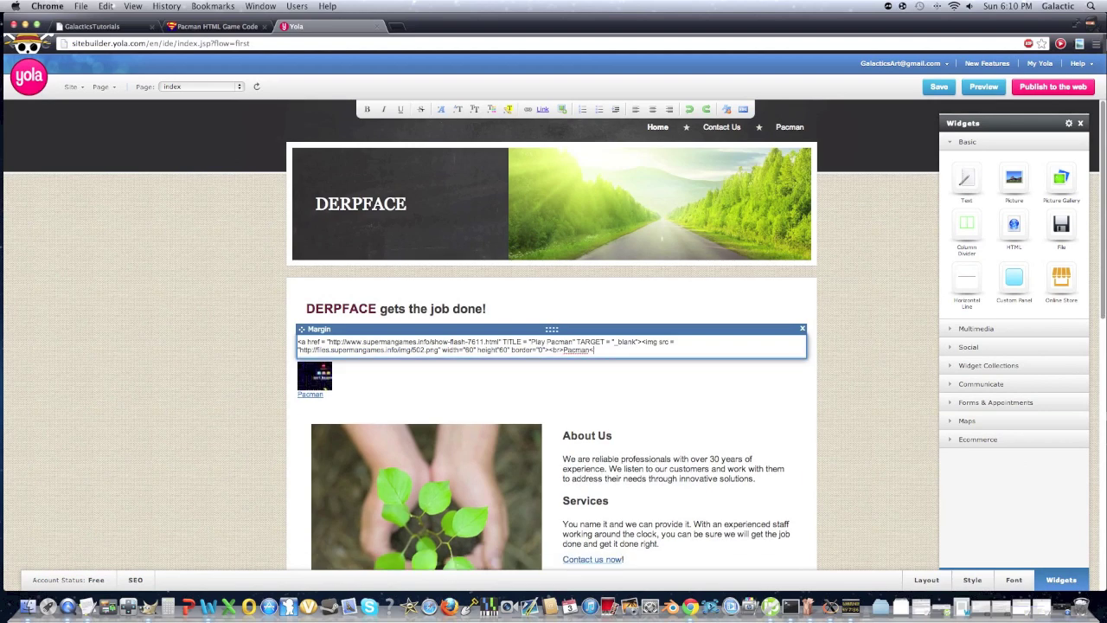
drag(659, 344, 430, 310)
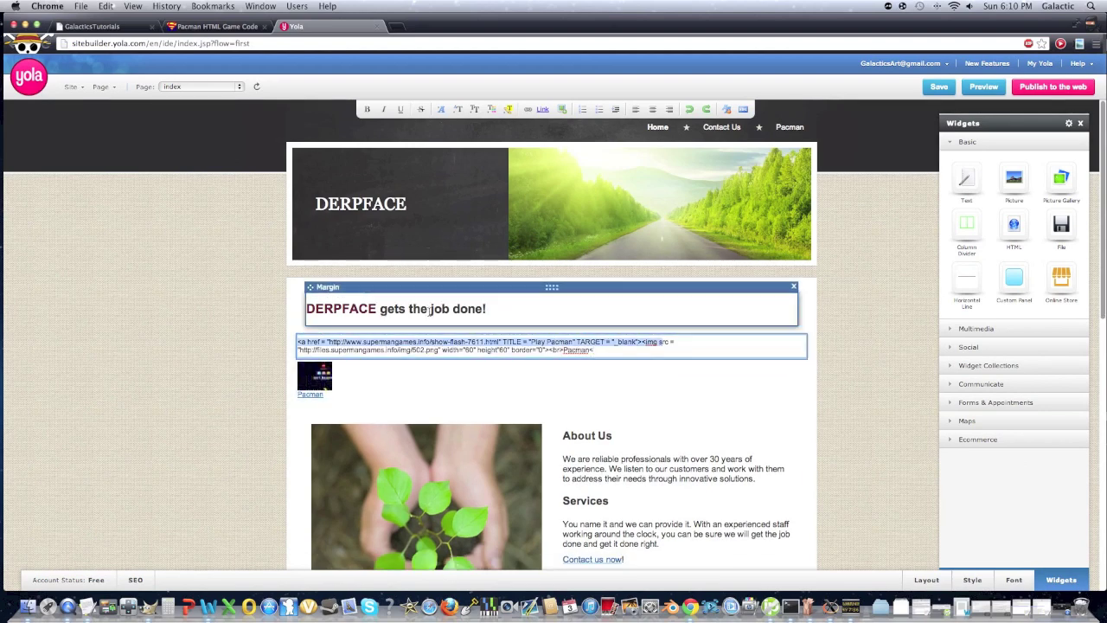
click(632, 351)
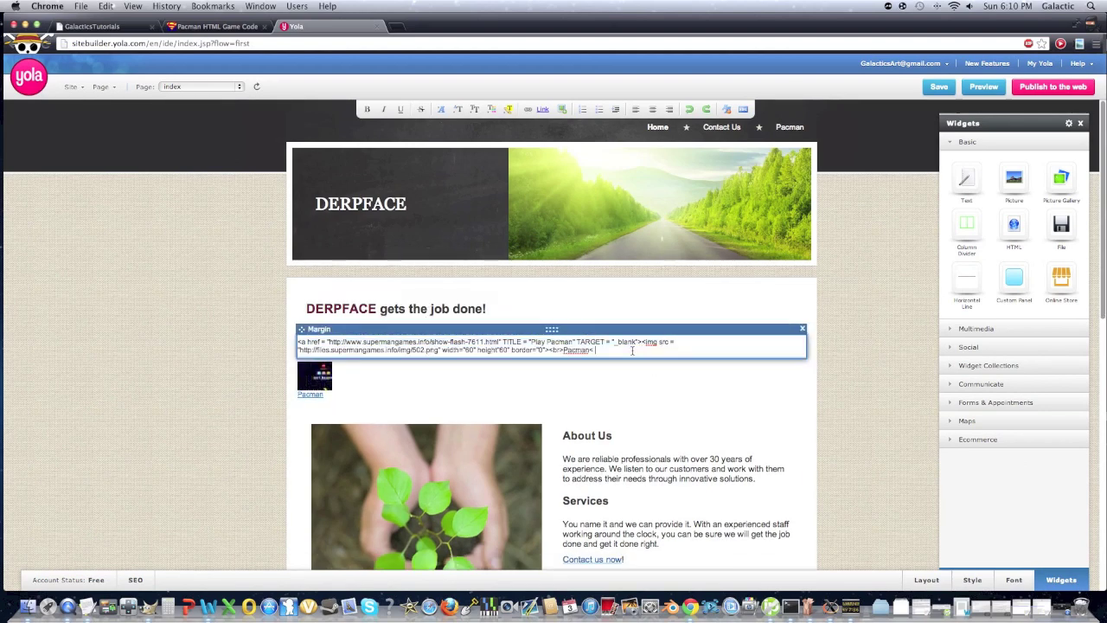
drag(632, 351, 428, 318)
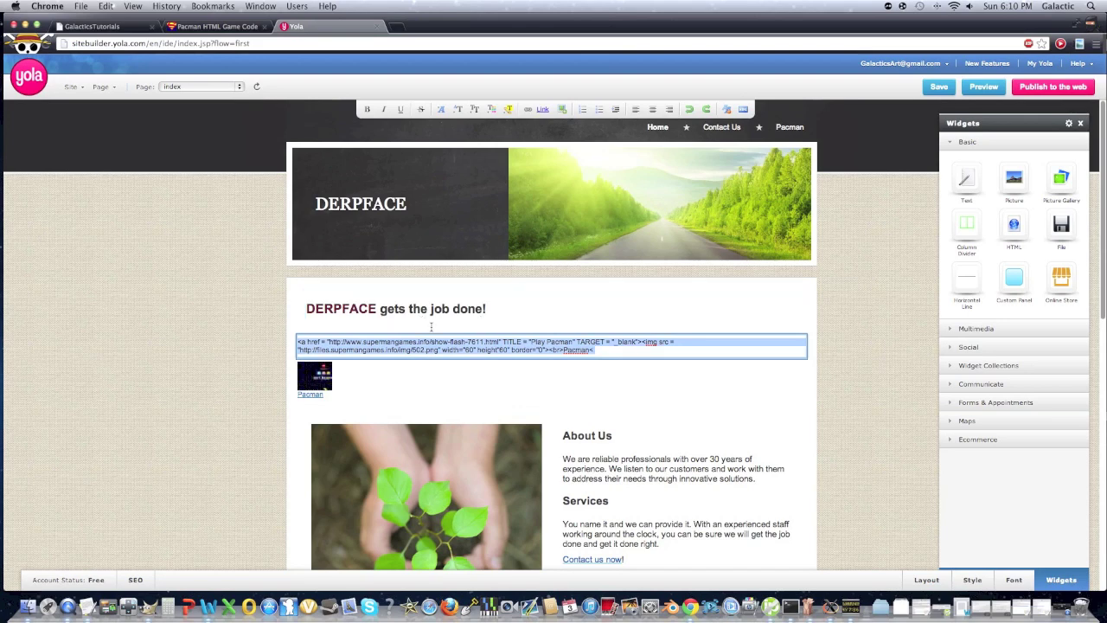
key(BackSpace)
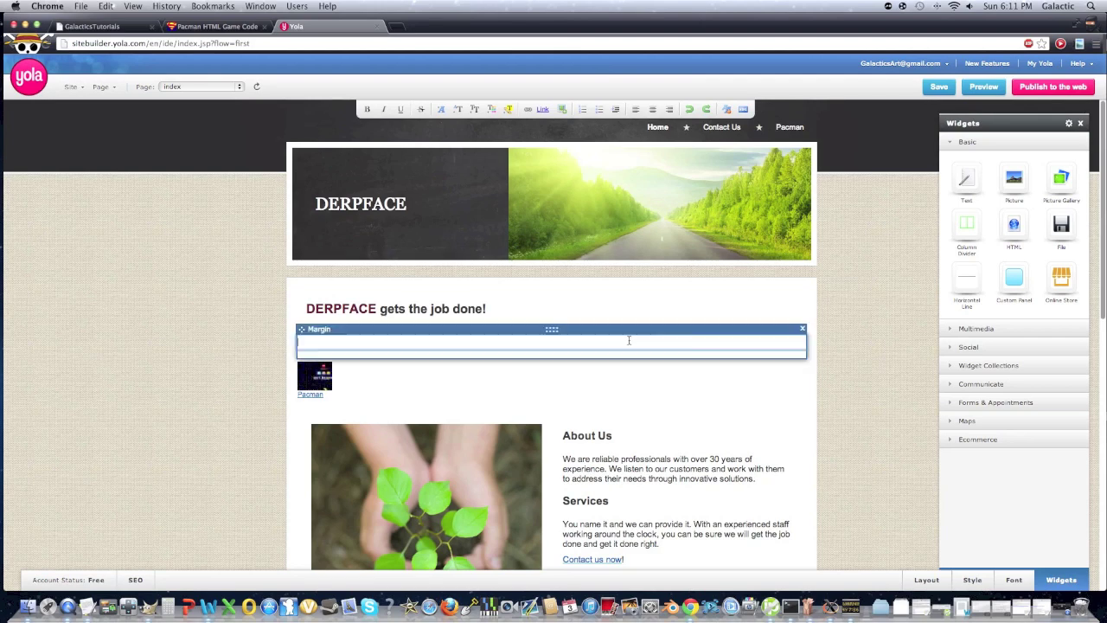
Expand the Multimedia, Social, Widget Collections, Communicate, Forms & Appointments and Ecommerce widget categories
click(1007, 331)
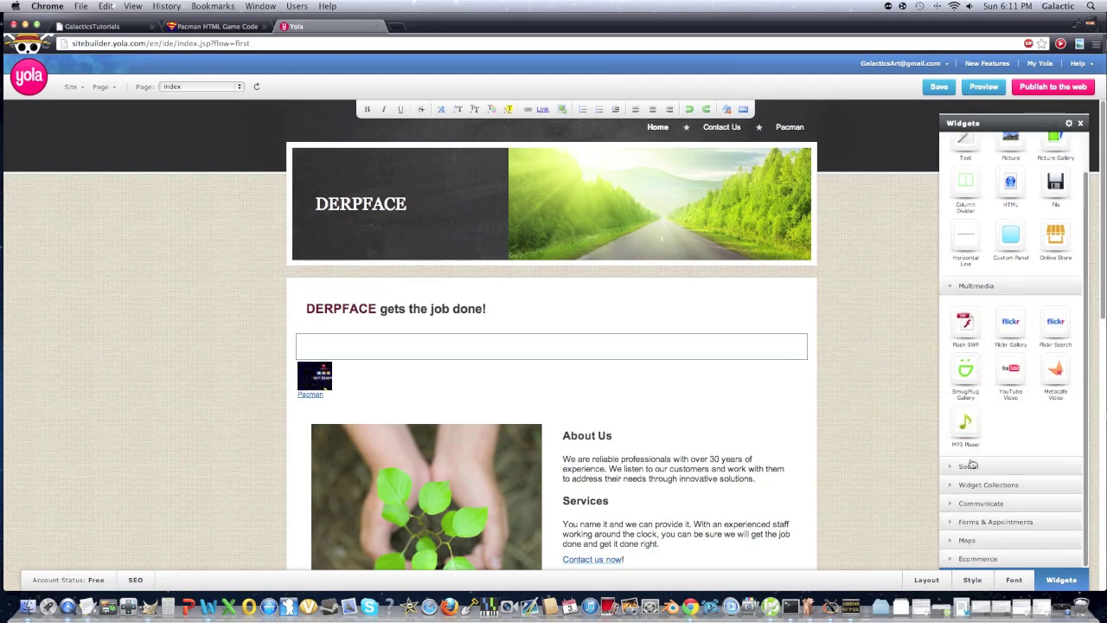
click(969, 466)
click(973, 485)
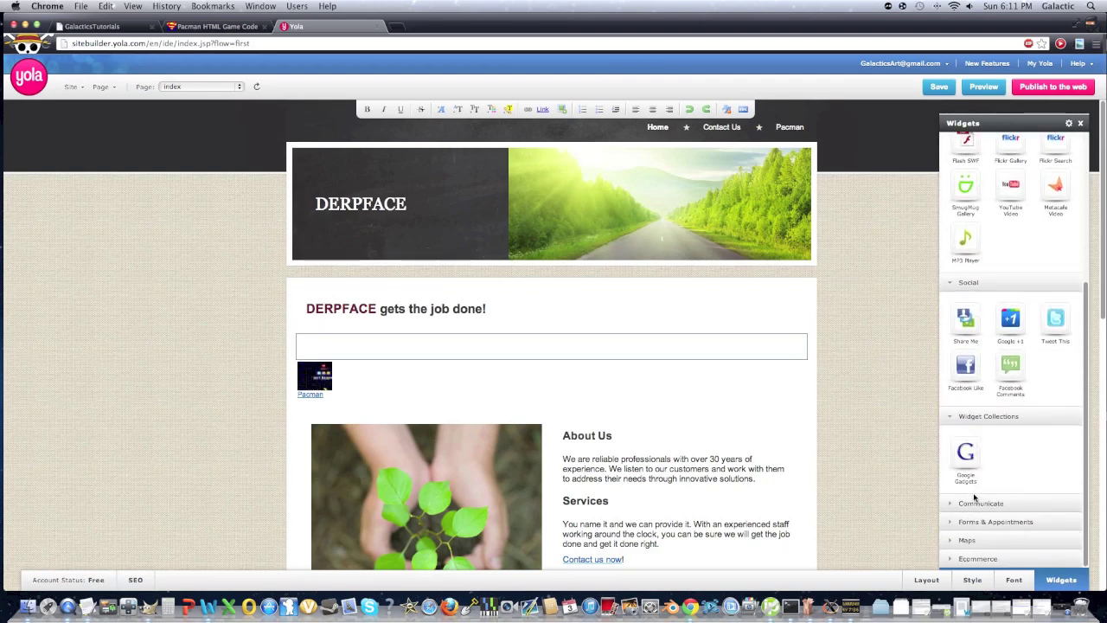
click(976, 503)
click(976, 522)
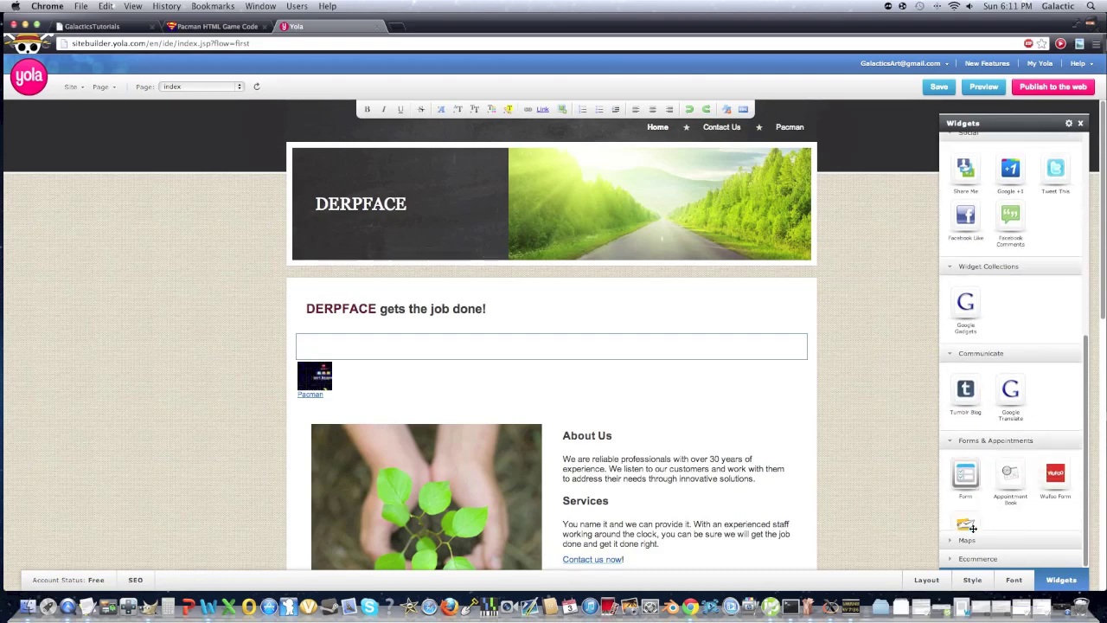
click(981, 558)
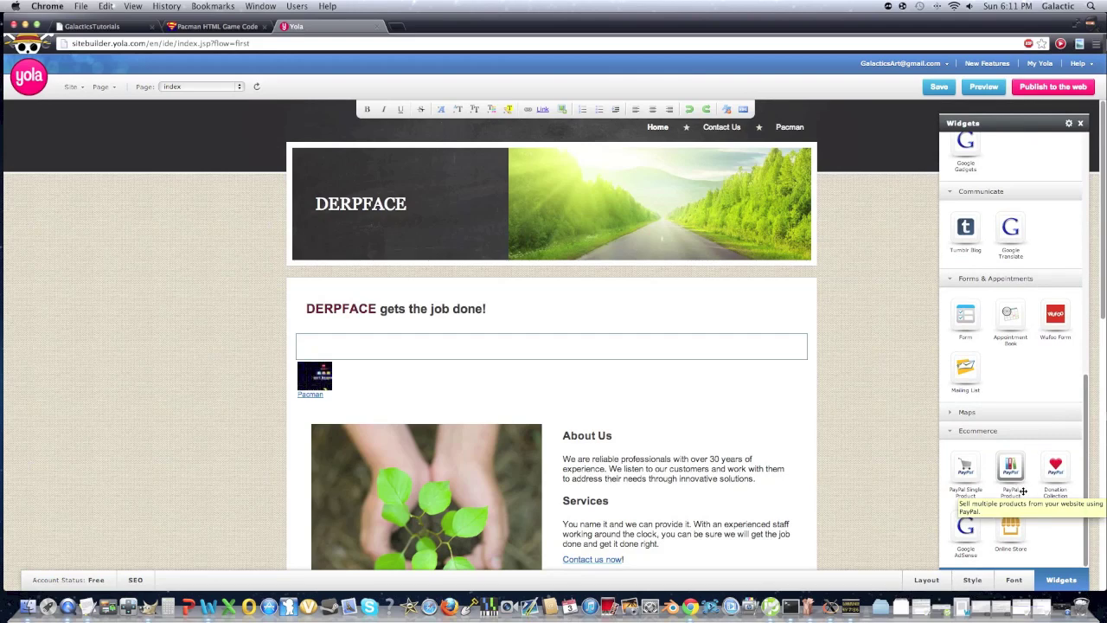
scroll(1064, 539, up, 3)
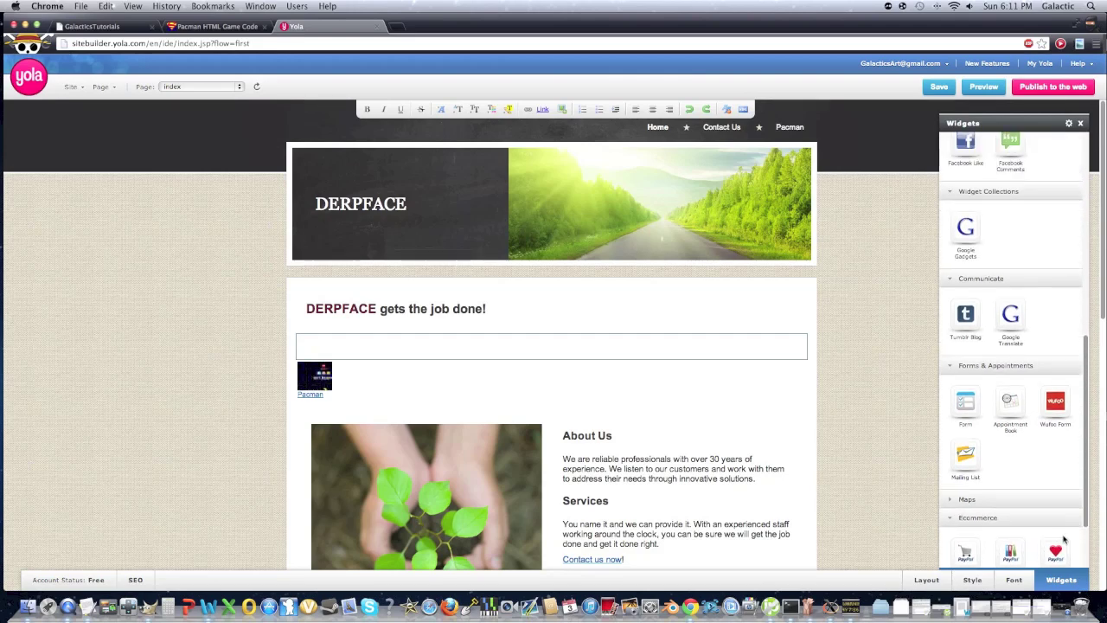
scroll(1064, 539, down, 3)
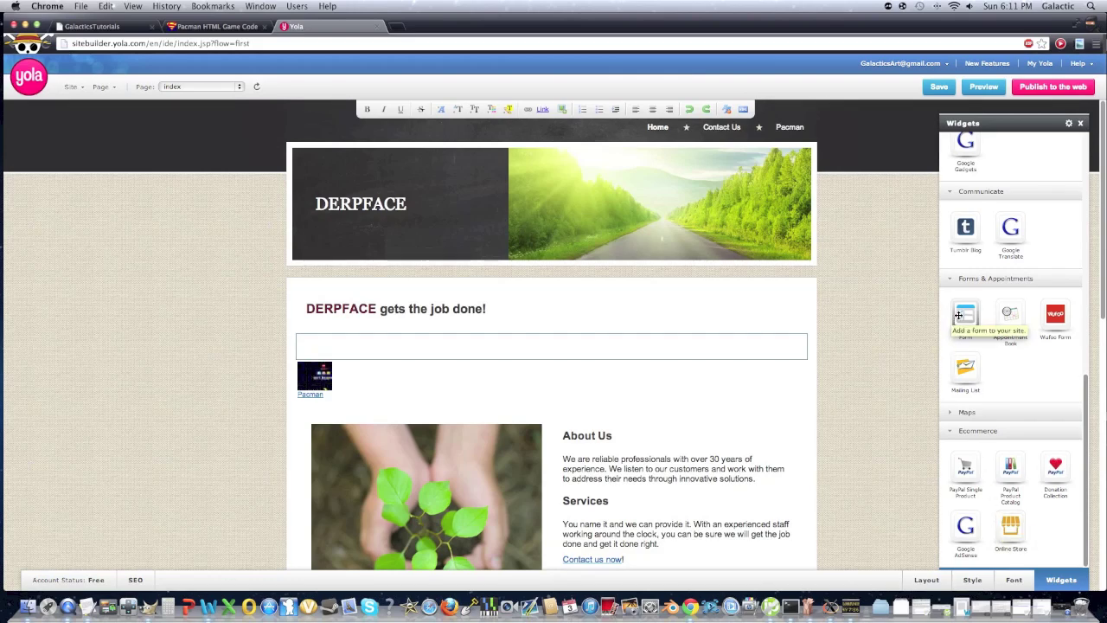
scroll(963, 315, up, 1)
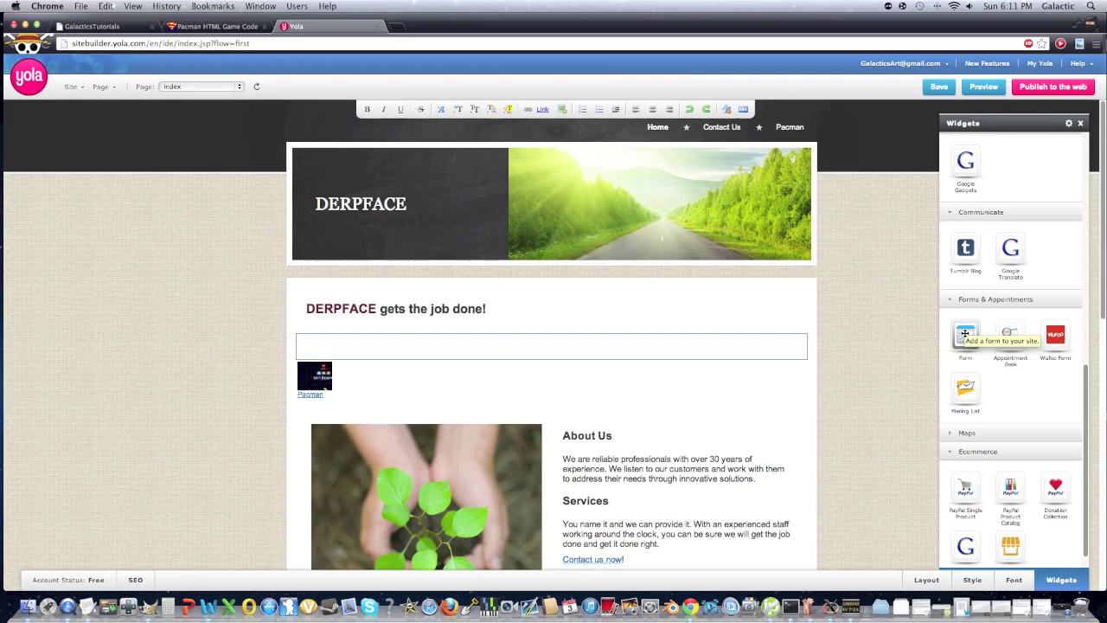
scroll(964, 333, up, 10)
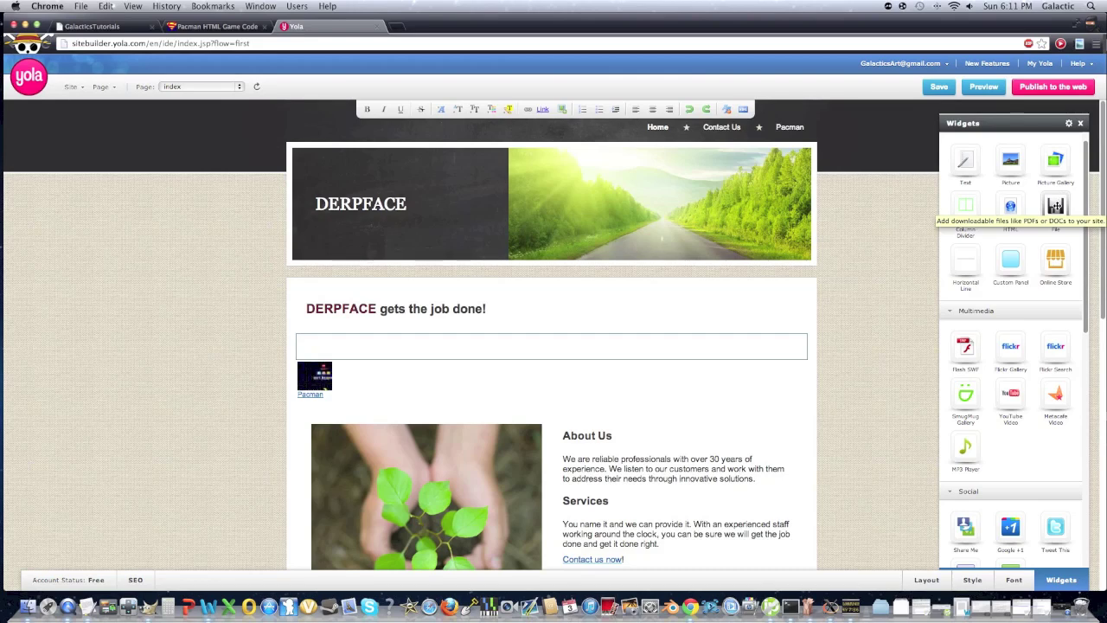
Delete the About Us/Services, six-image row and History/Testimonials blocks, confirming each deletion
mouse_move(802, 367)
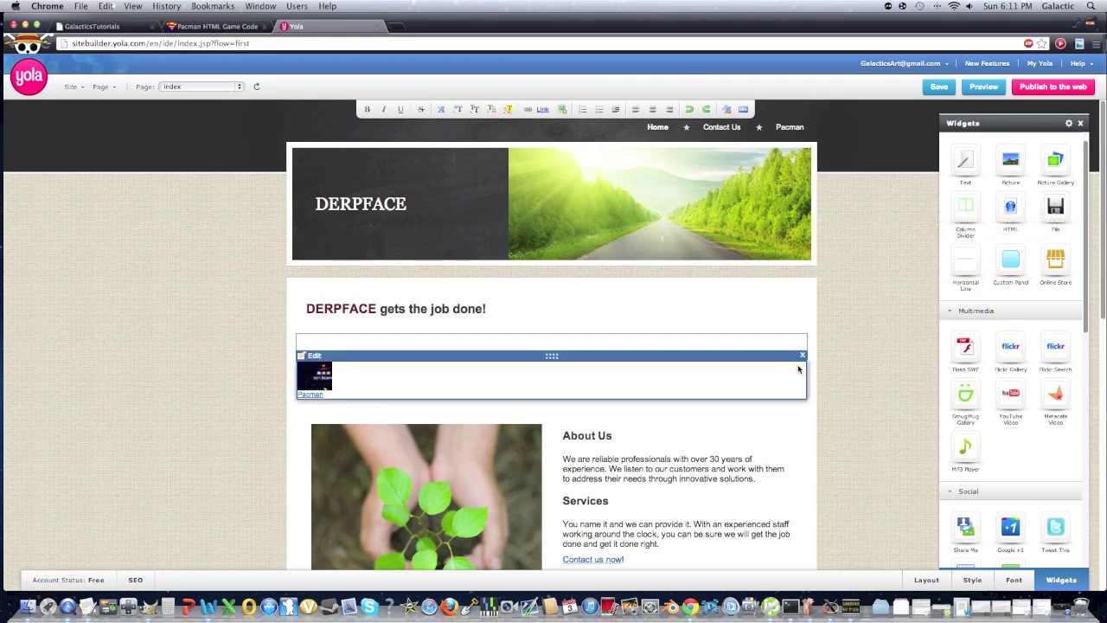
scroll(798, 369, down, 3)
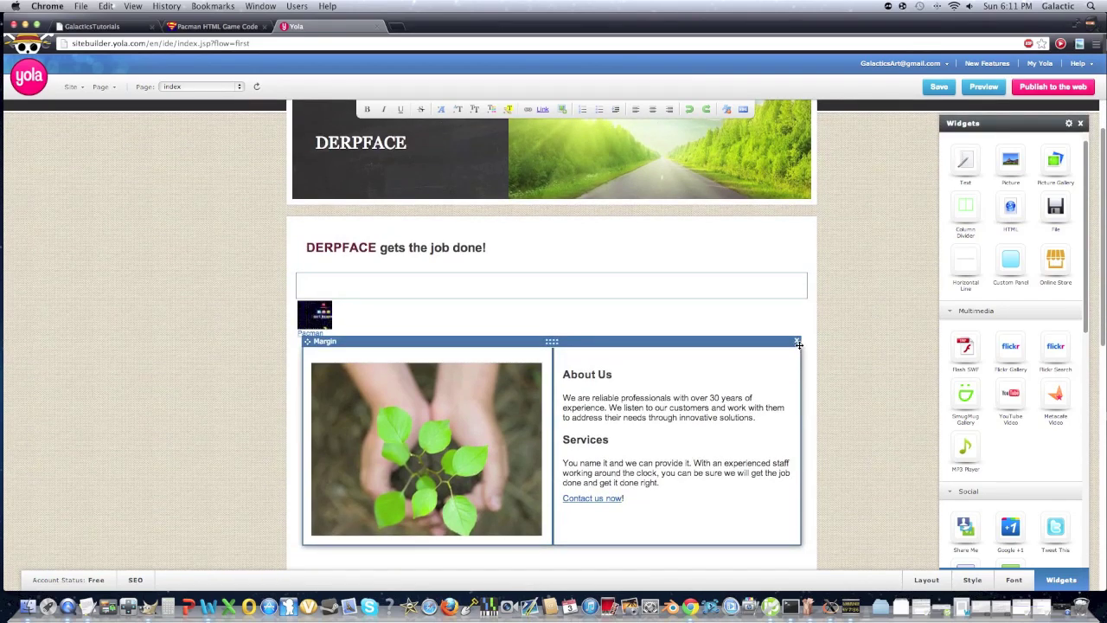
click(799, 343)
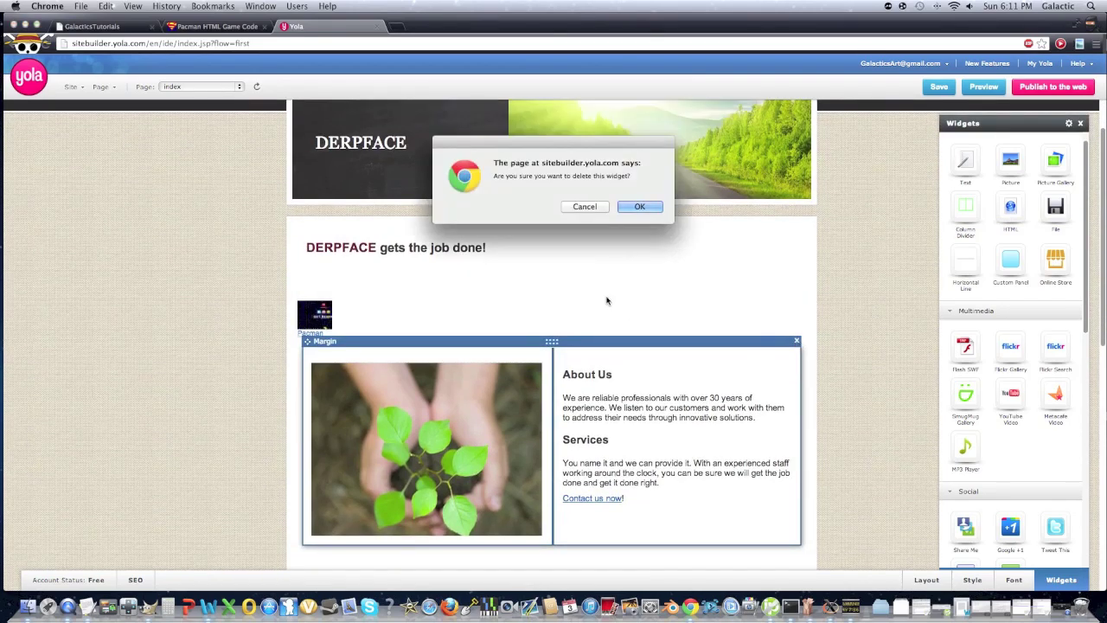
click(636, 207)
scroll(633, 210, down, 5)
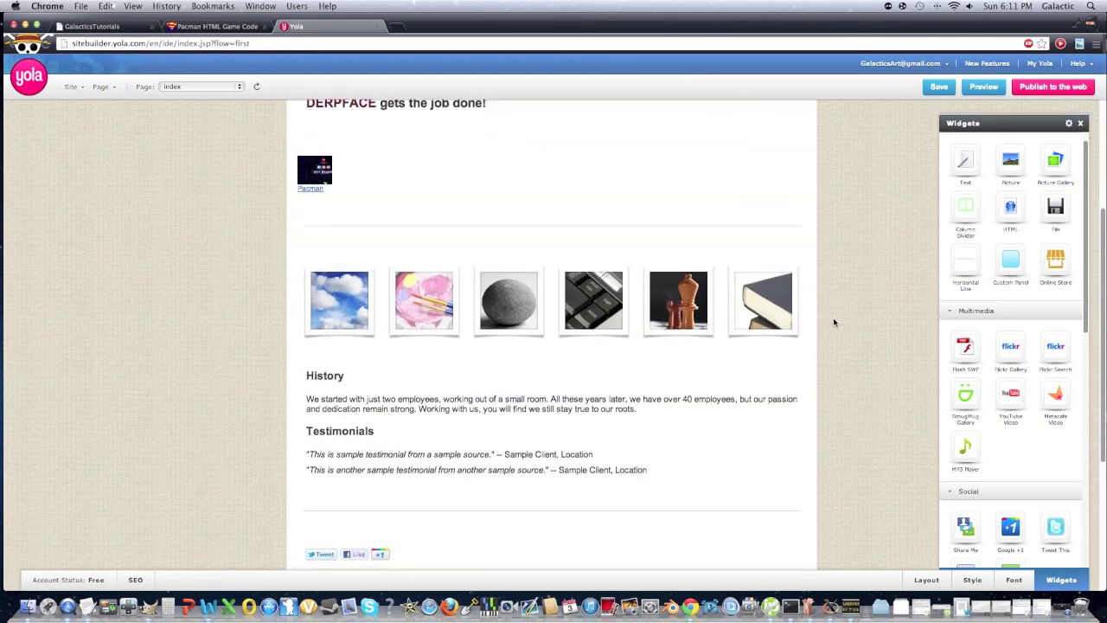
click(812, 255)
click(638, 208)
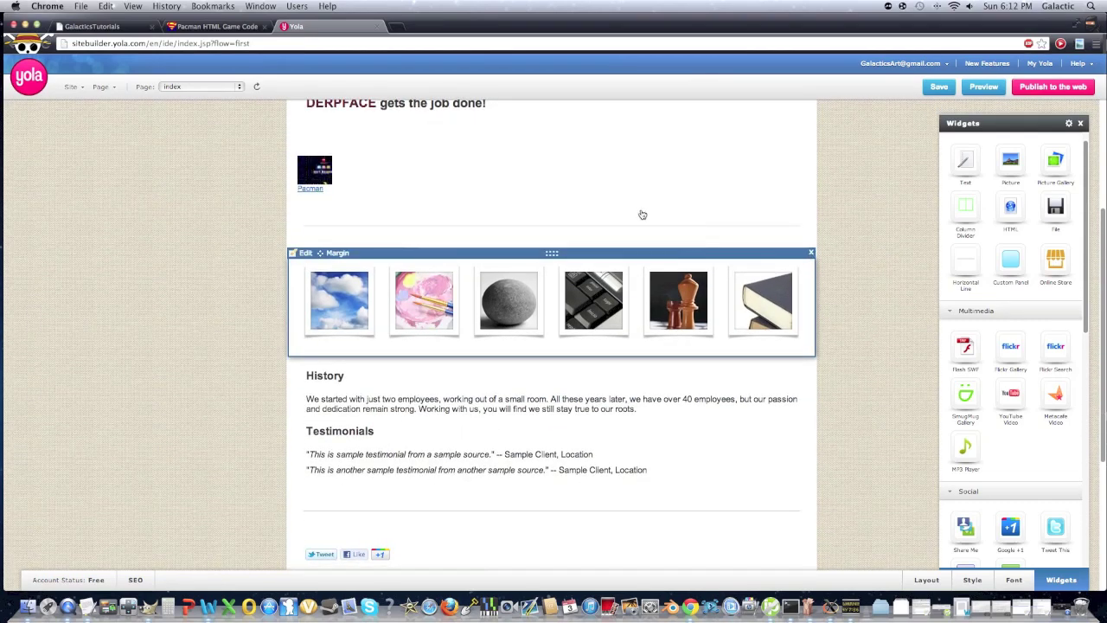
click(795, 255)
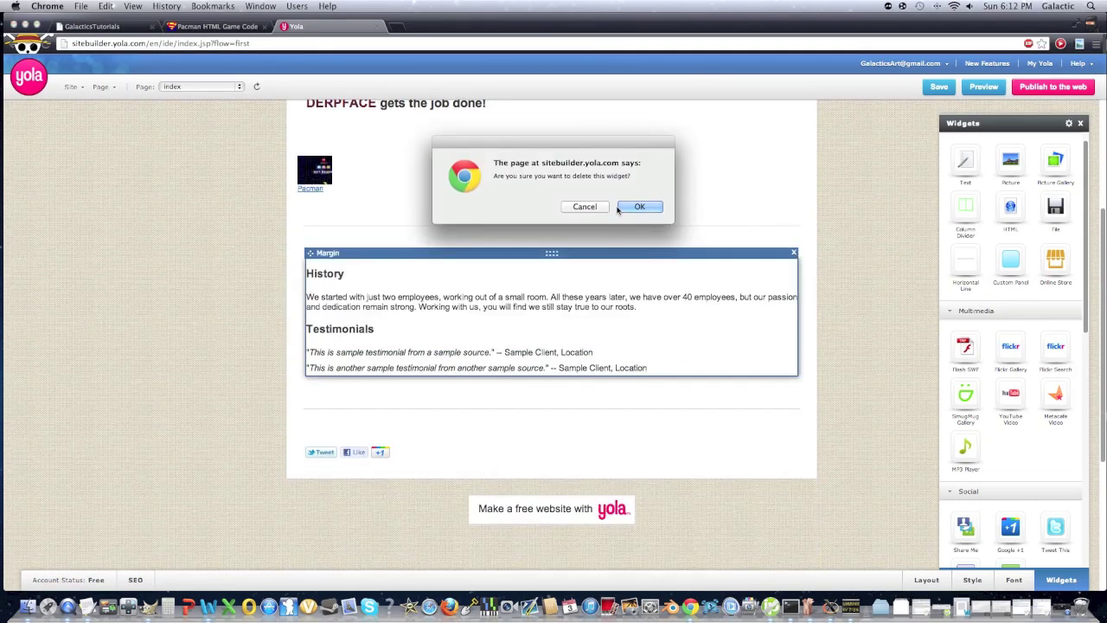
click(629, 208)
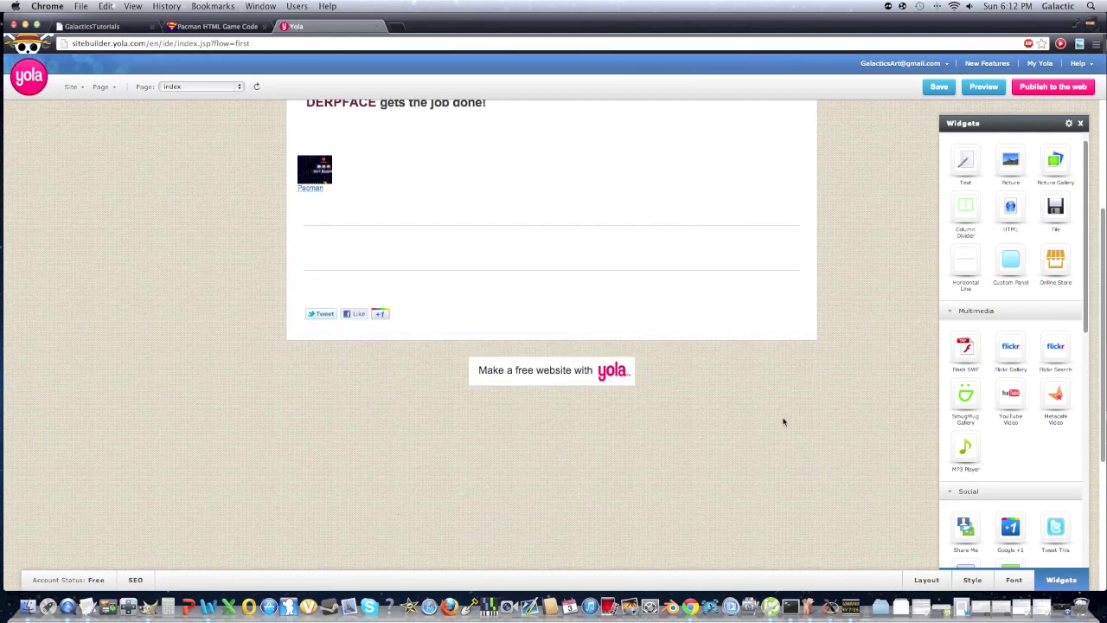
scroll(784, 422, up, 5)
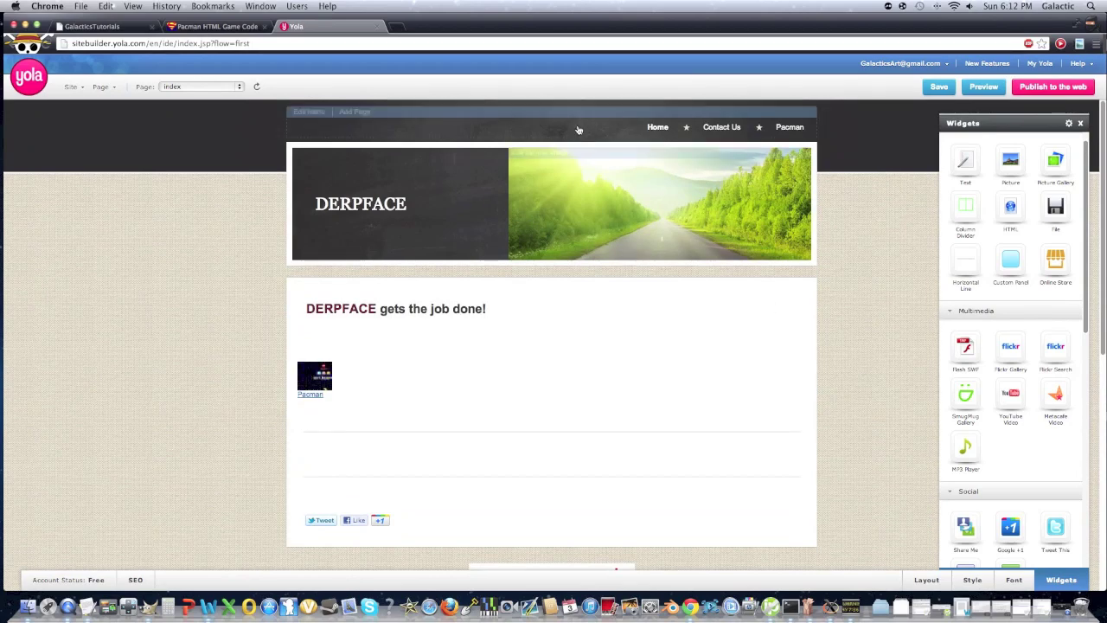
click(604, 196)
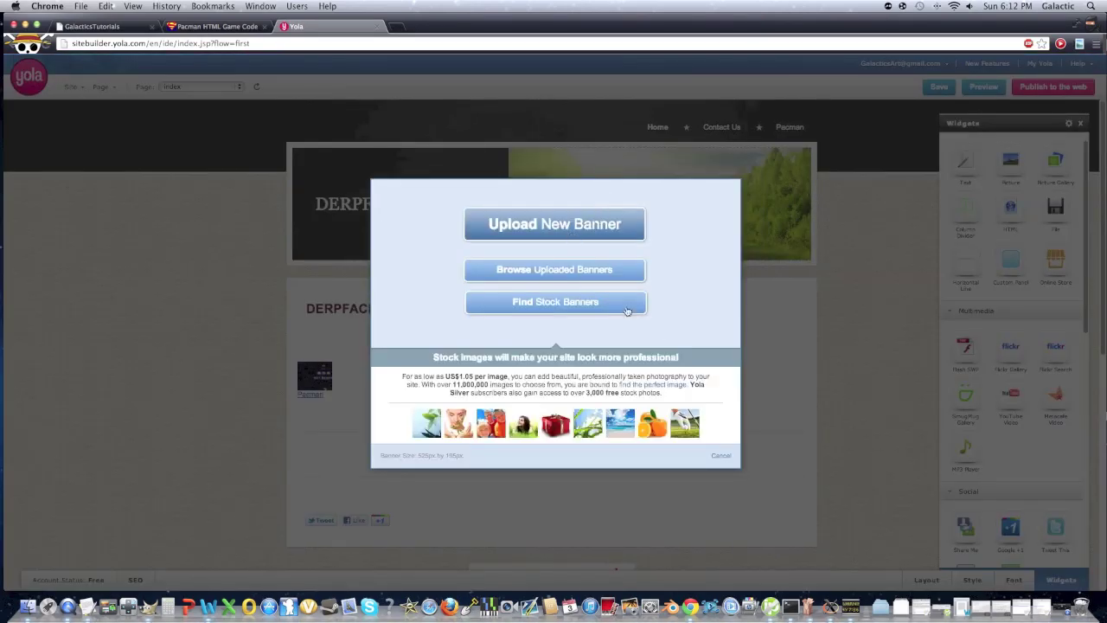
click(722, 453)
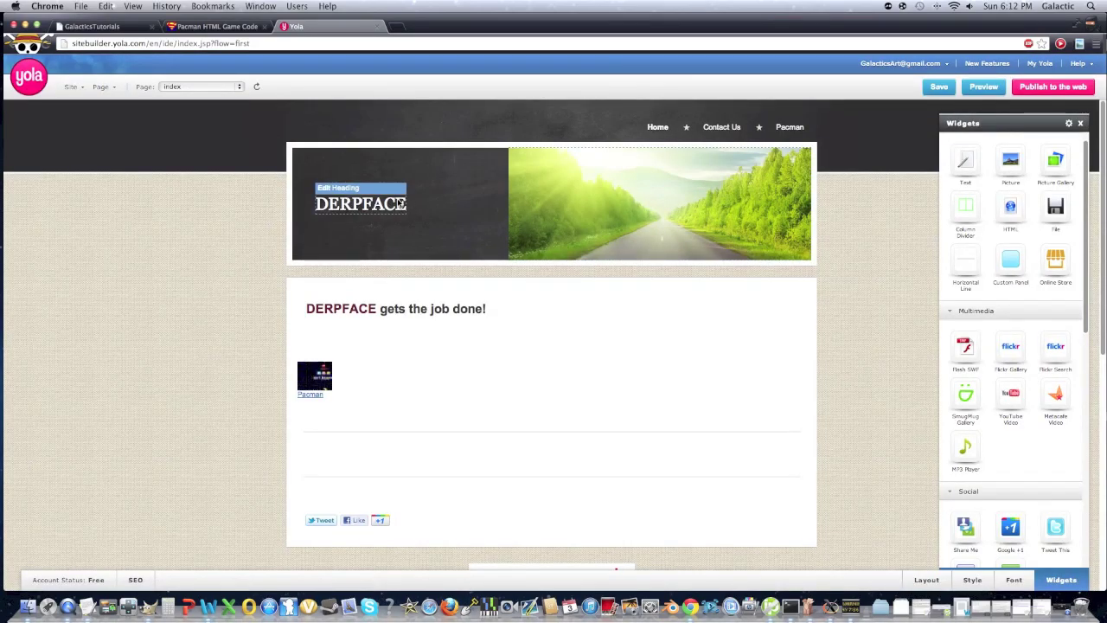
click(399, 203)
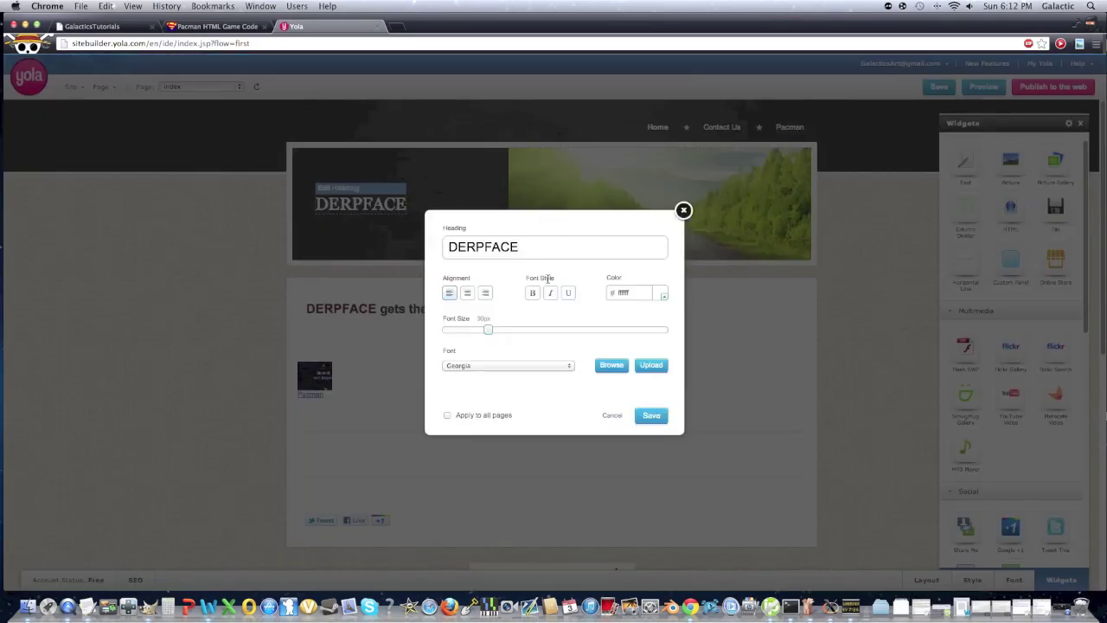
click(1080, 462)
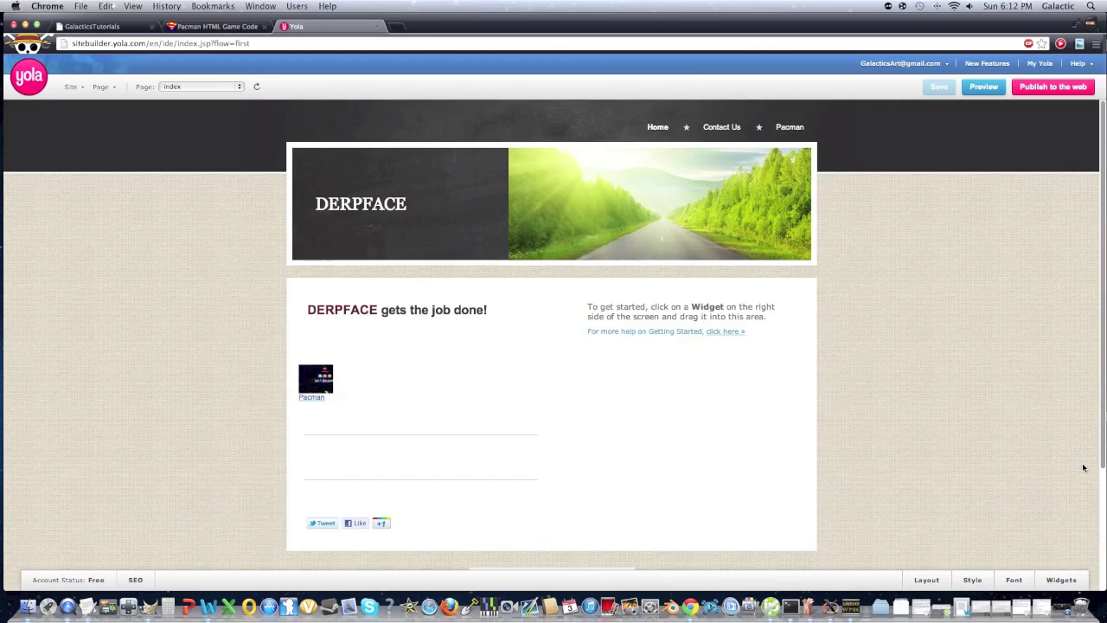
Open the page background settings from the Style panel and show the recent Downloads files
click(972, 581)
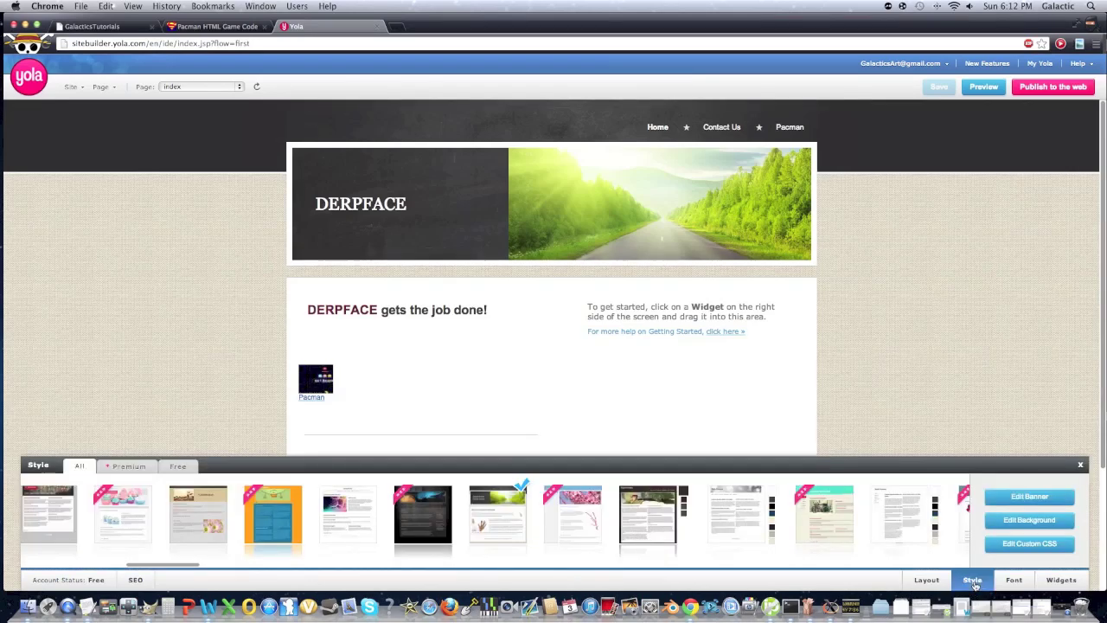
click(1023, 521)
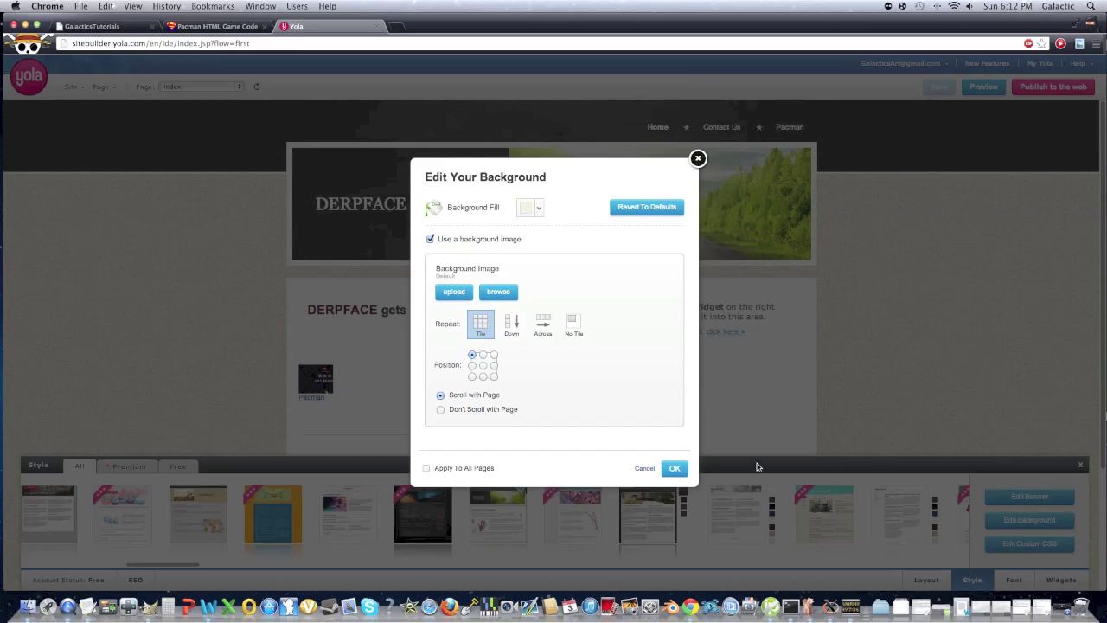
click(901, 609)
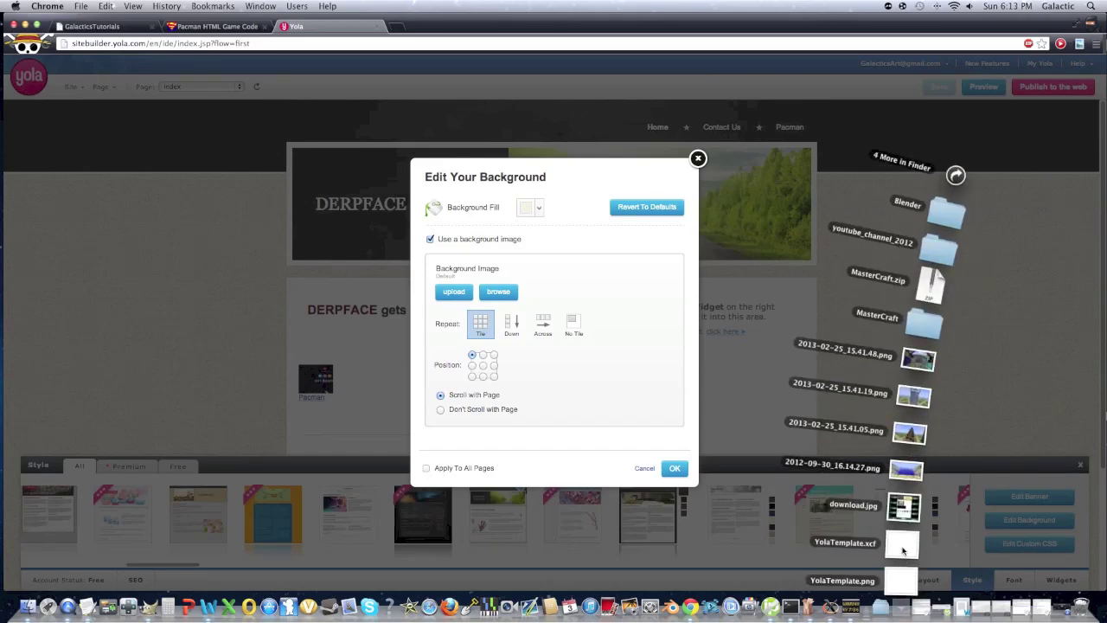
View YolaTemplate.png in Preview, then open the Yola template in GIMP
click(891, 588)
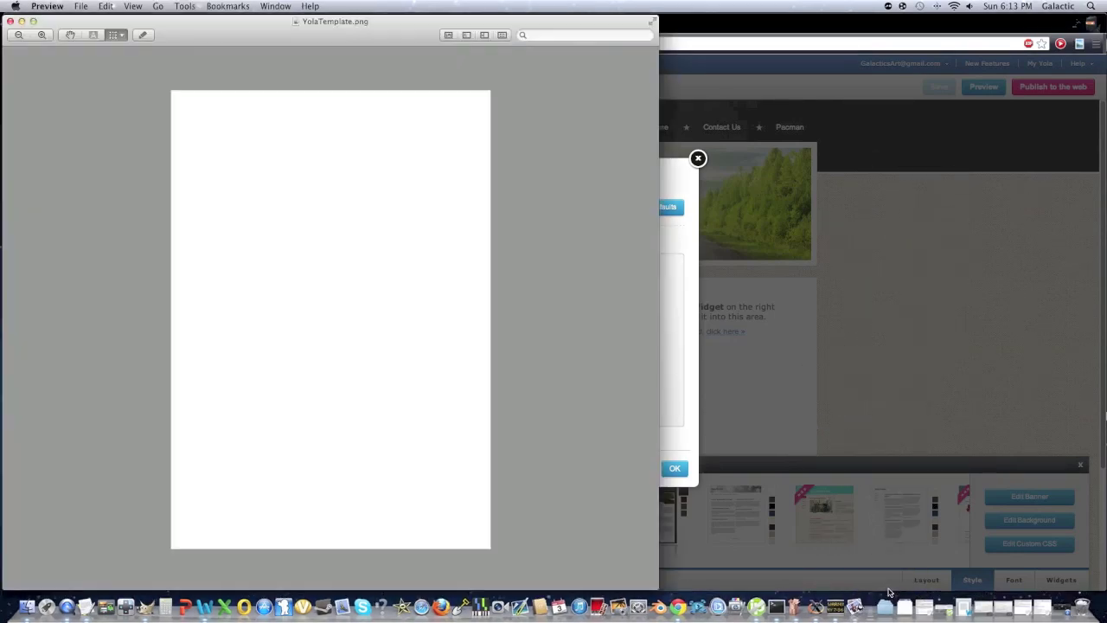
click(908, 603)
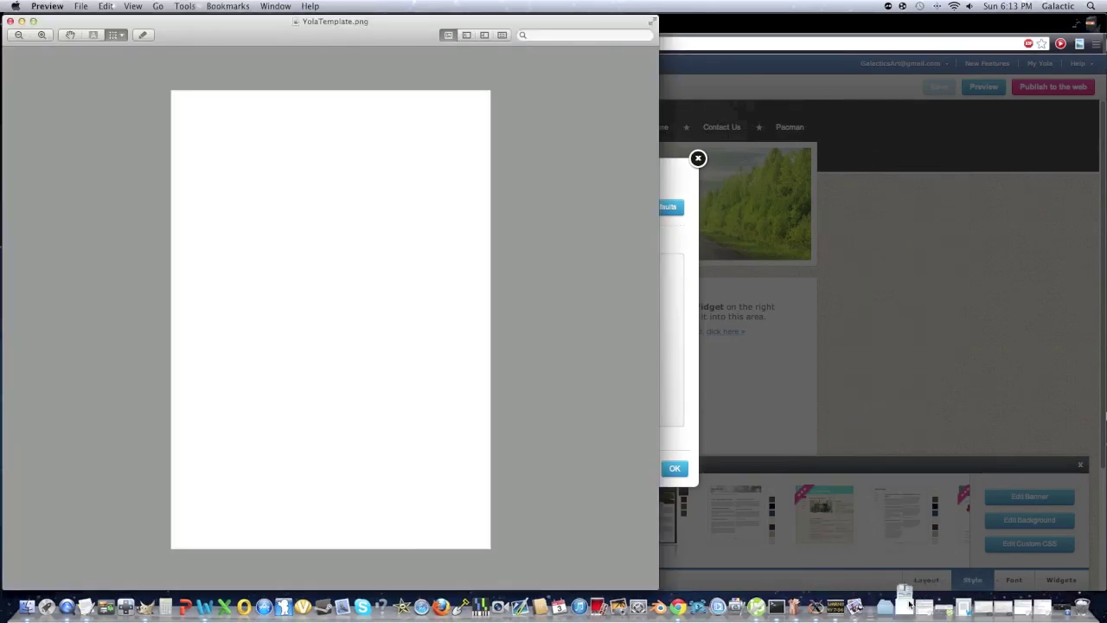
click(908, 545)
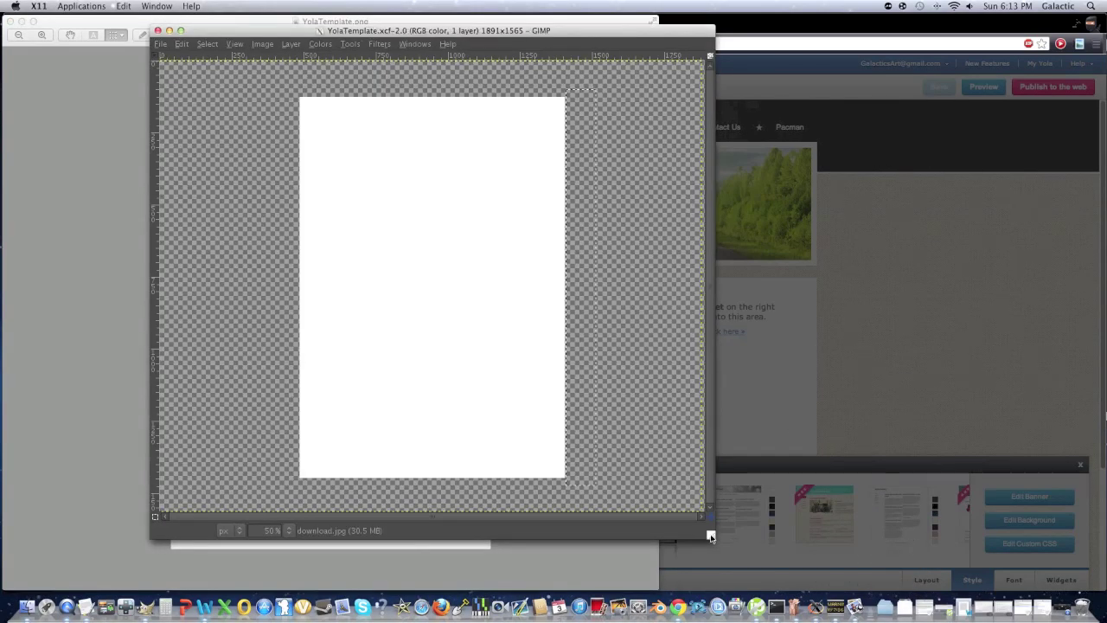
Enlarge the GIMP window to see the whole YolaTemplate canvas, then close the image
drag(710, 533, 975, 583)
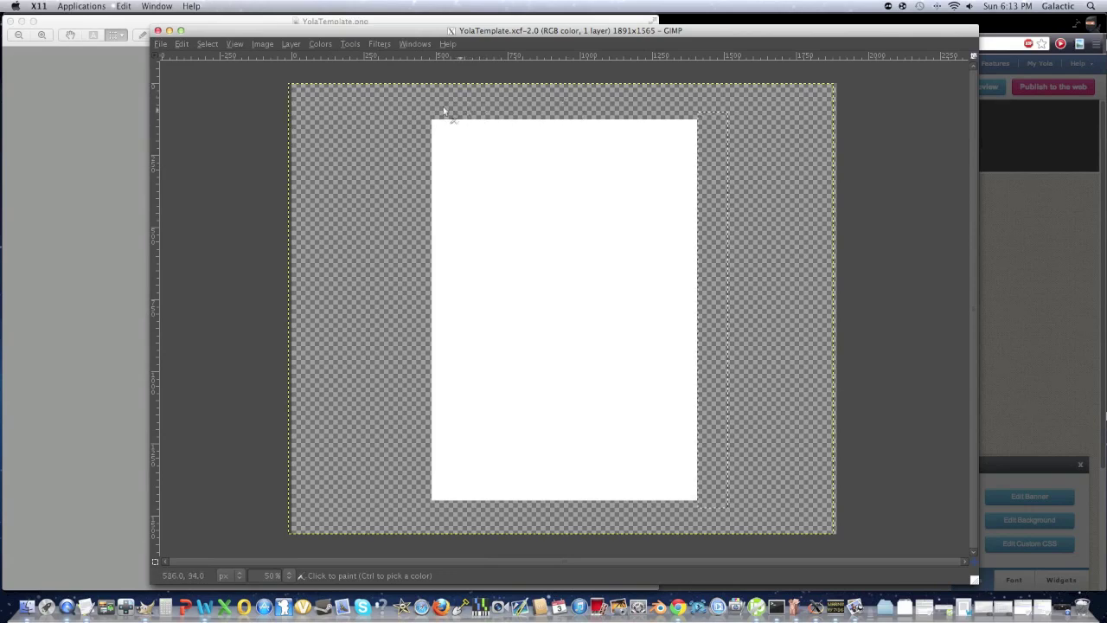
click(157, 31)
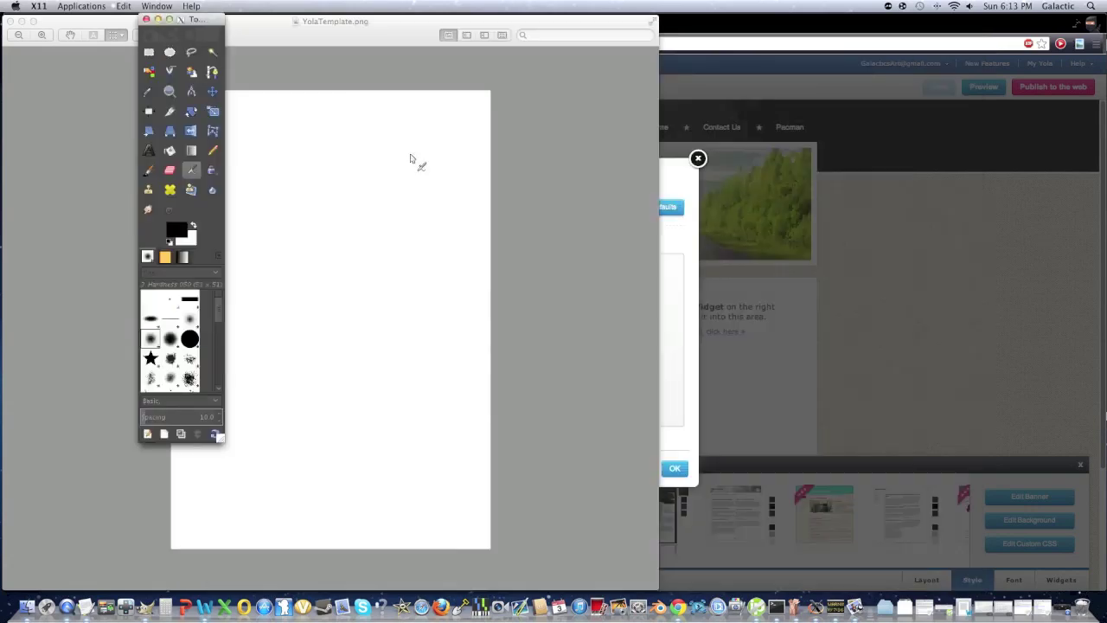
Upload YolaTemplate.png as the new page background image
click(673, 248)
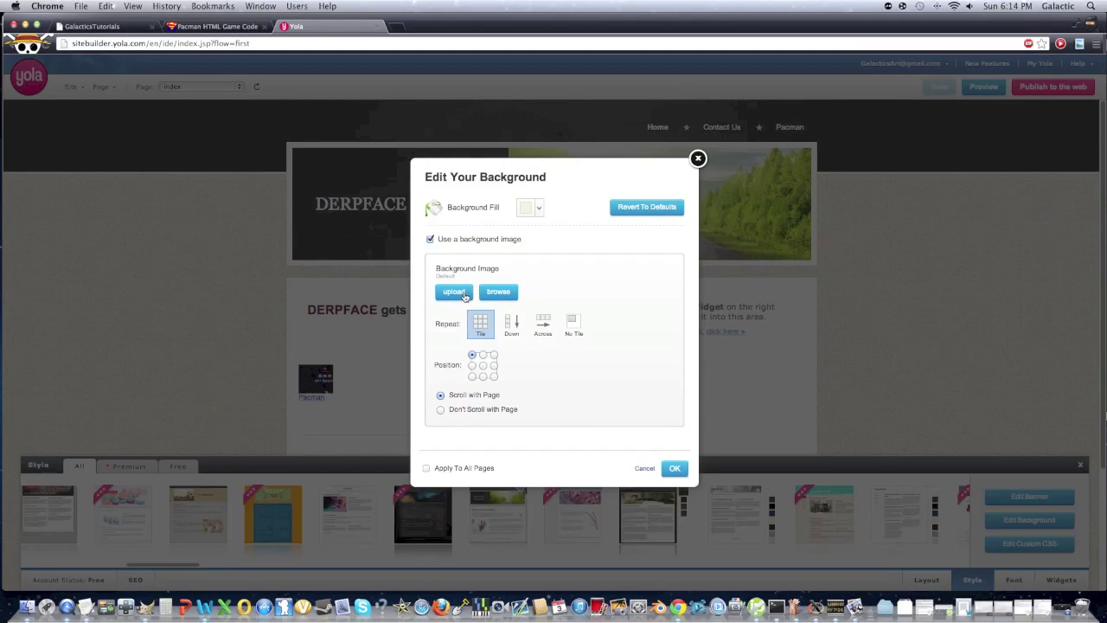
click(464, 294)
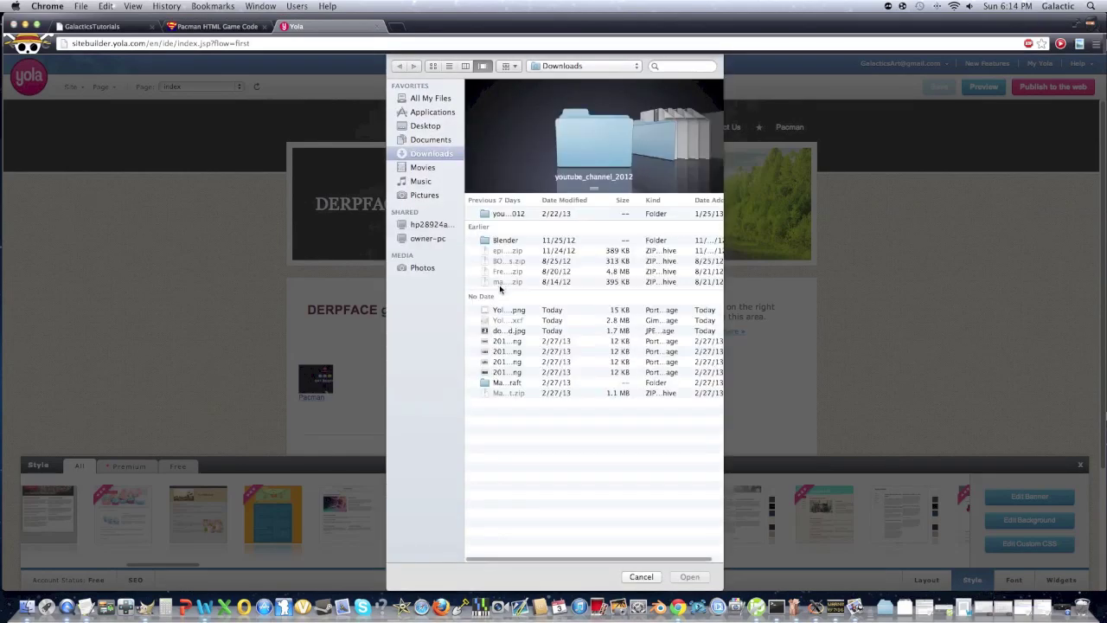
click(507, 310)
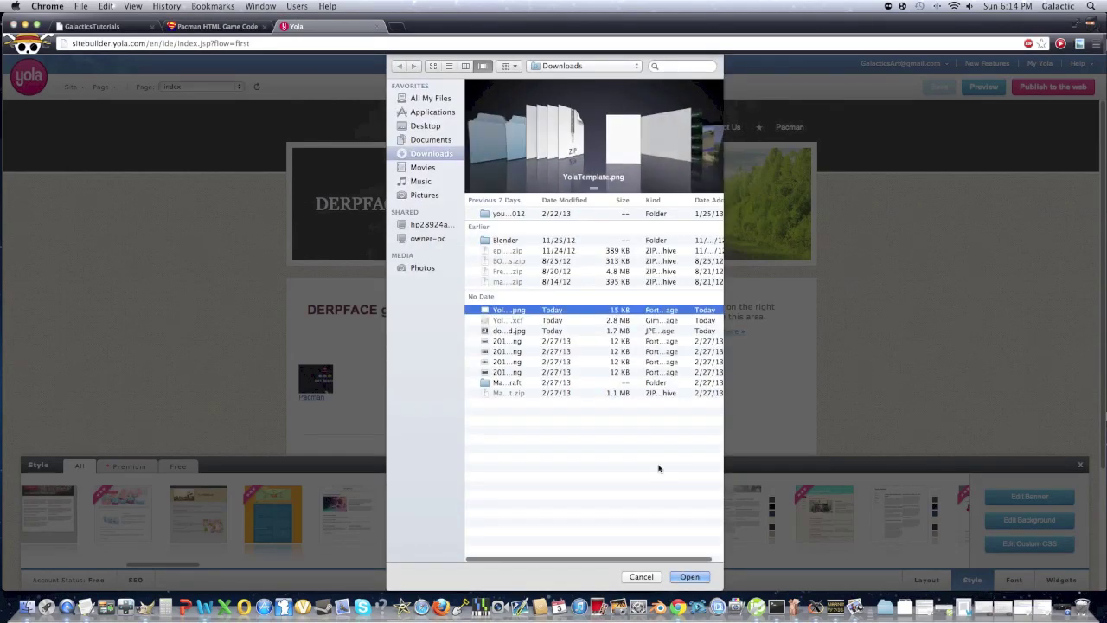
click(696, 578)
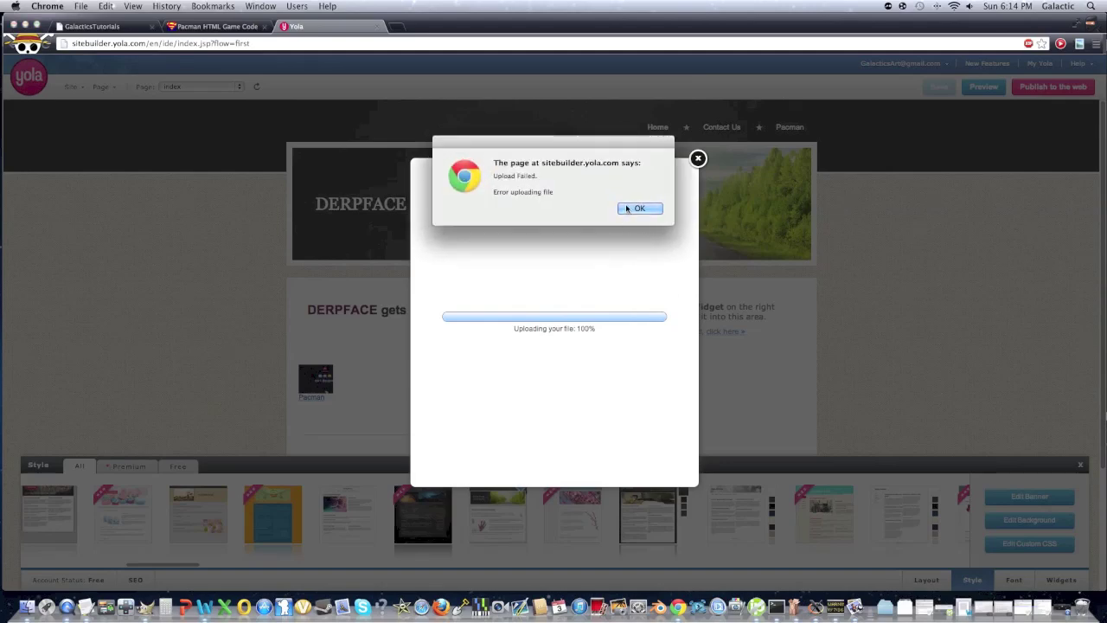
click(628, 208)
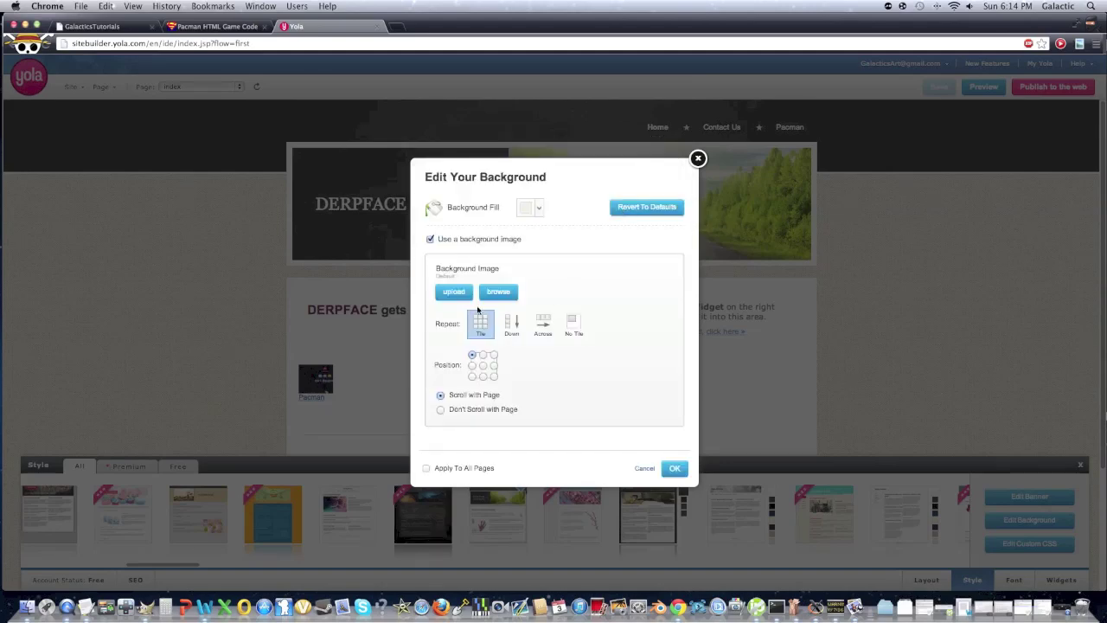
click(455, 293)
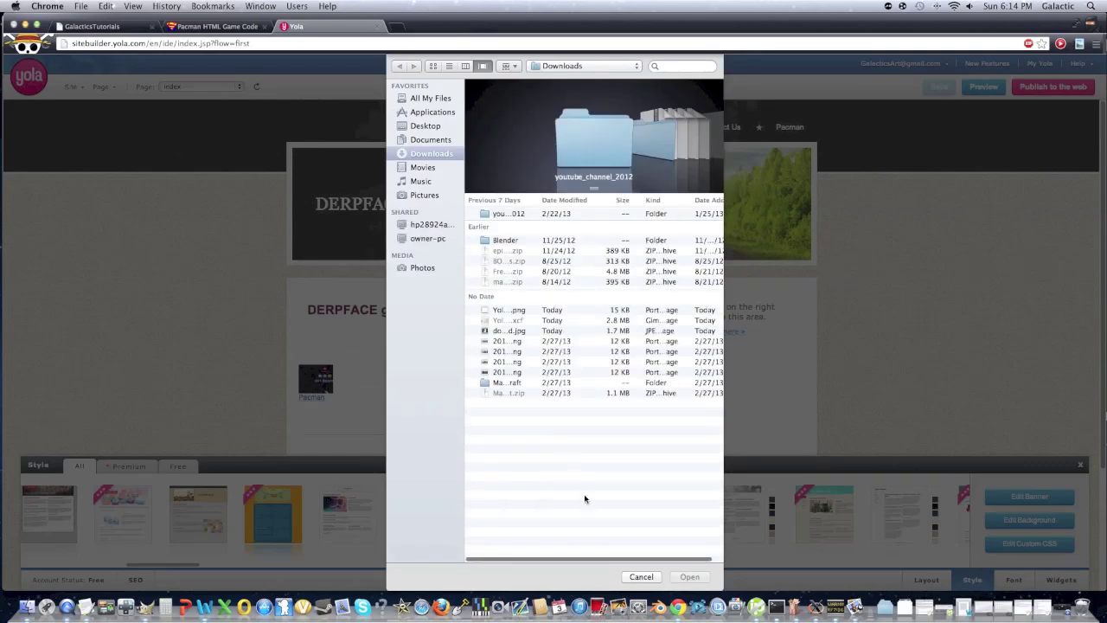
click(641, 576)
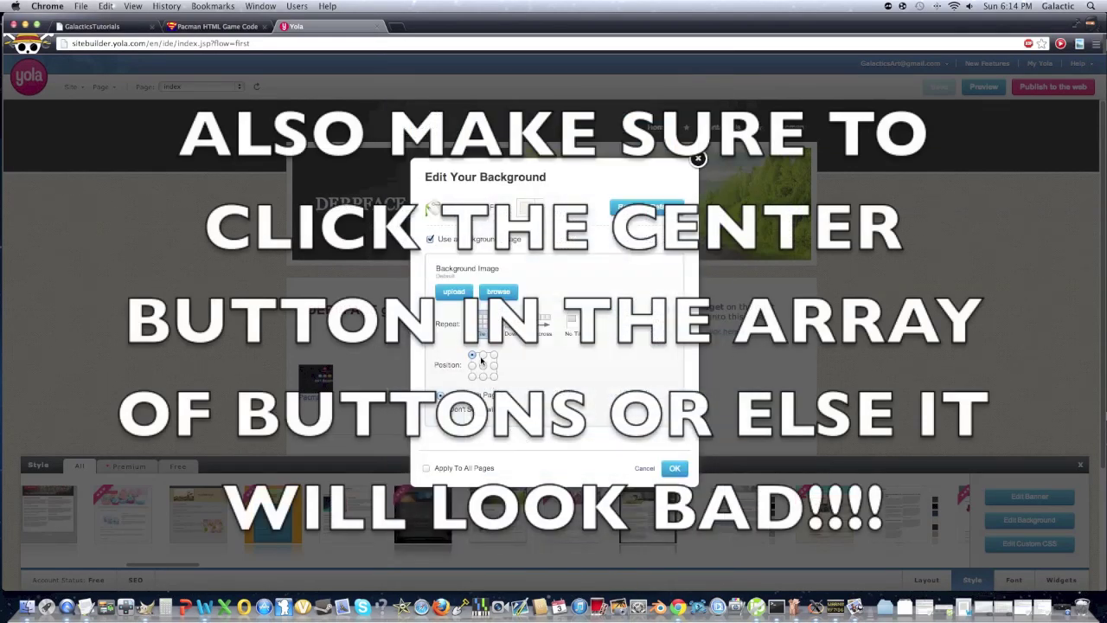
Set the background to repeat down and not scroll with the page, apply it, and close Style
click(512, 326)
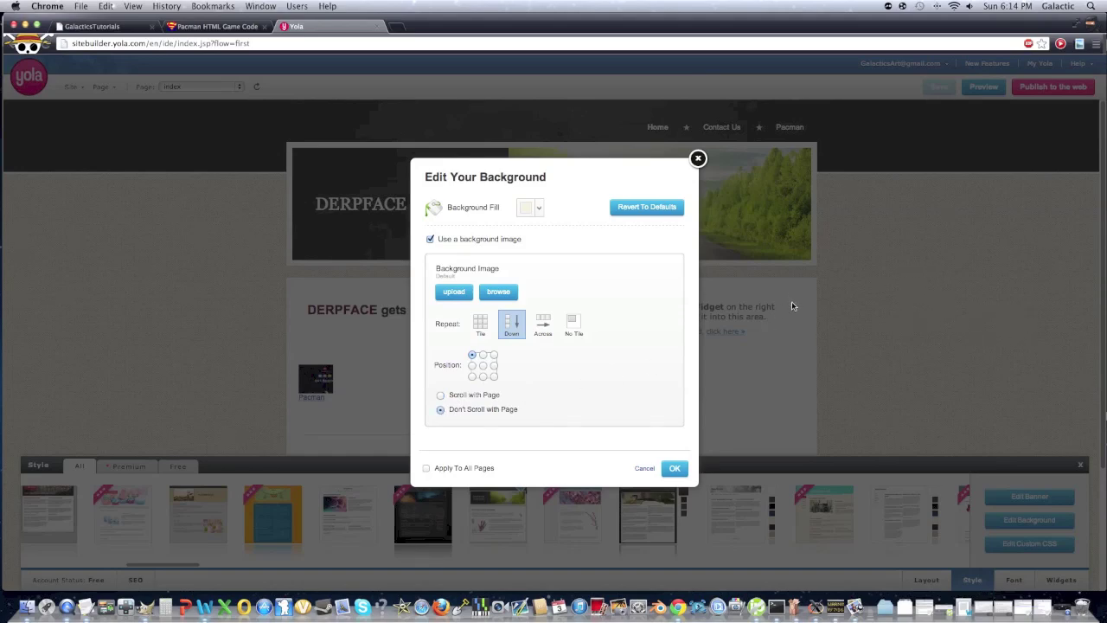
click(672, 468)
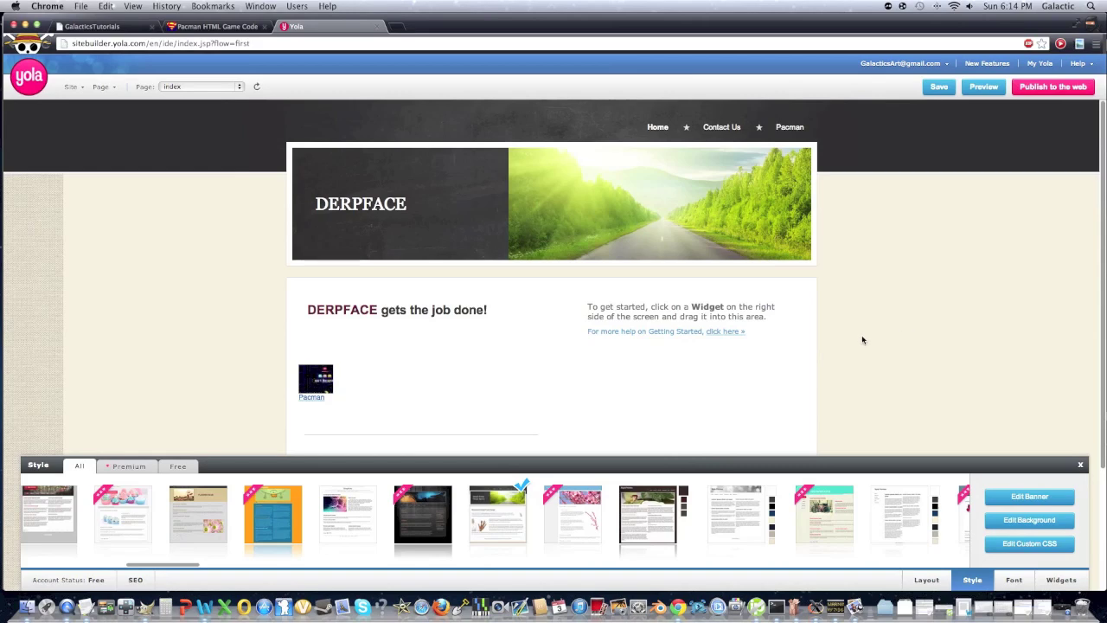
scroll(838, 350, down, 4)
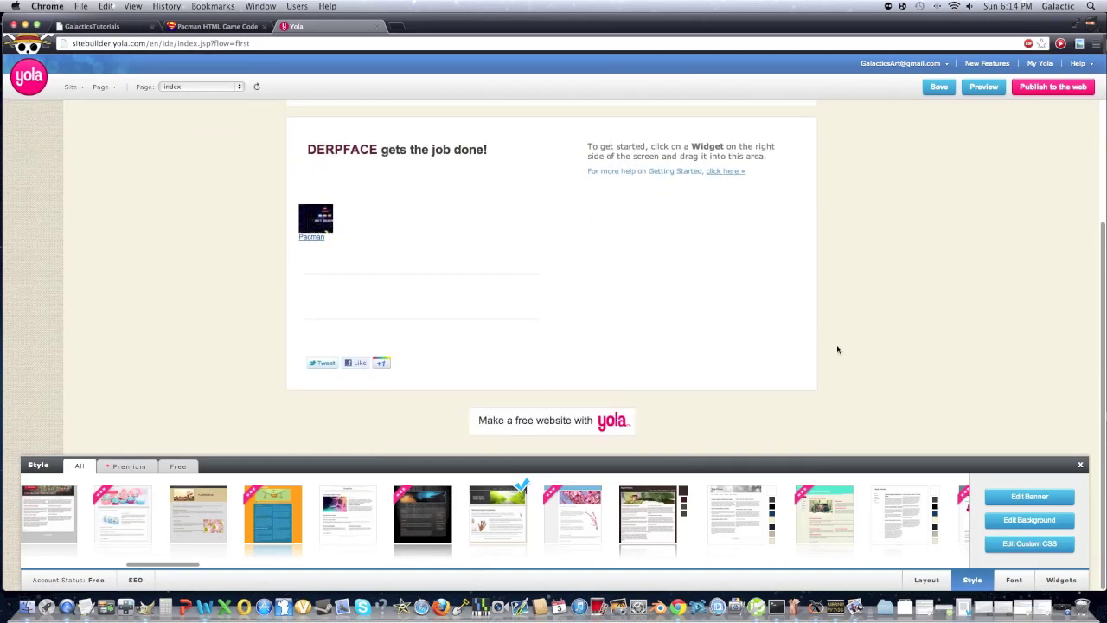
scroll(836, 346, up, 4)
scroll(836, 346, down, 4)
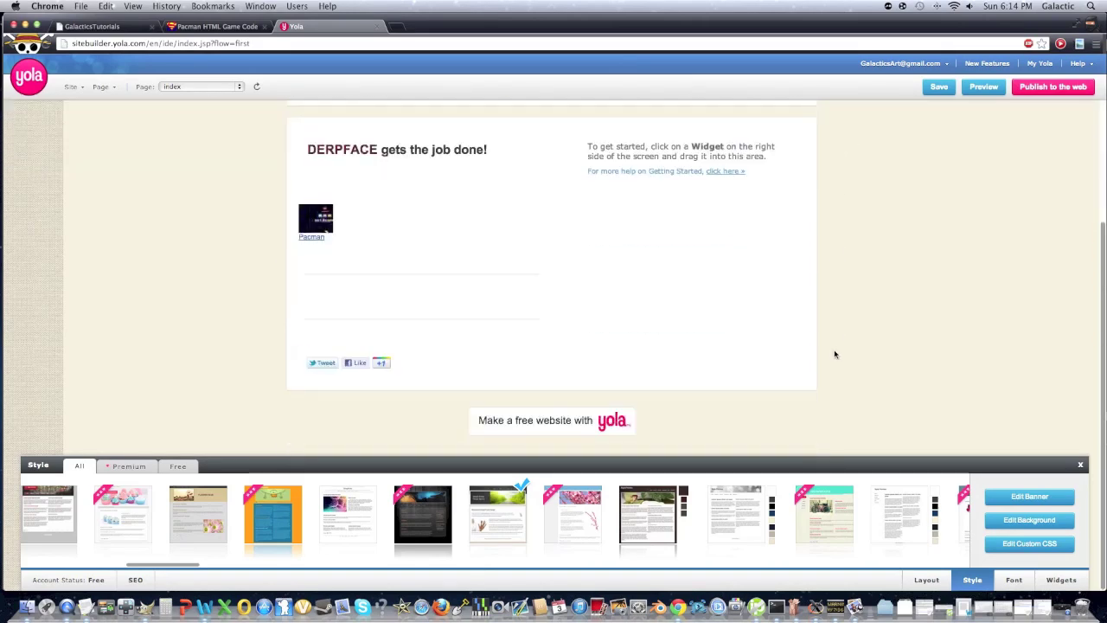
scroll(836, 353, up, 4)
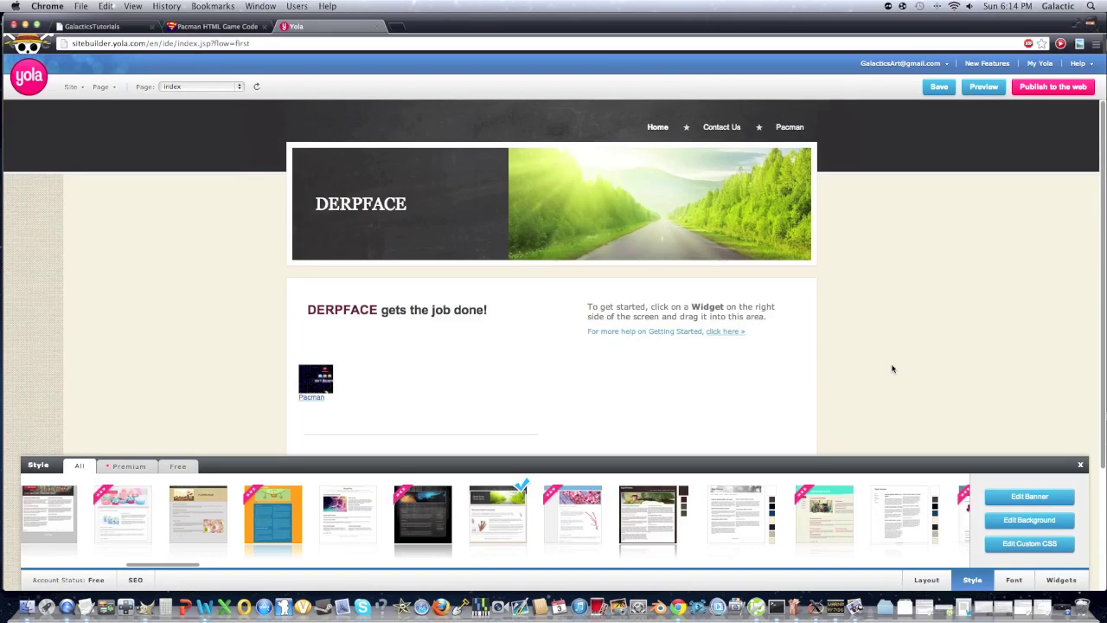
click(1080, 465)
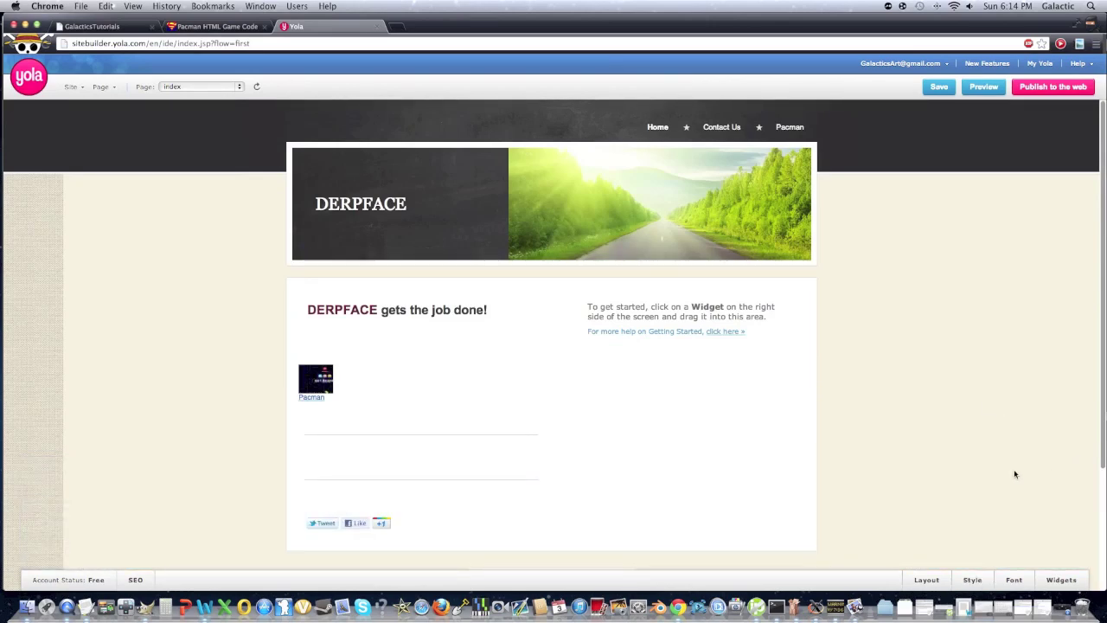
scroll(1014, 474, down, 4)
scroll(1012, 467, up, 4)
click(939, 87)
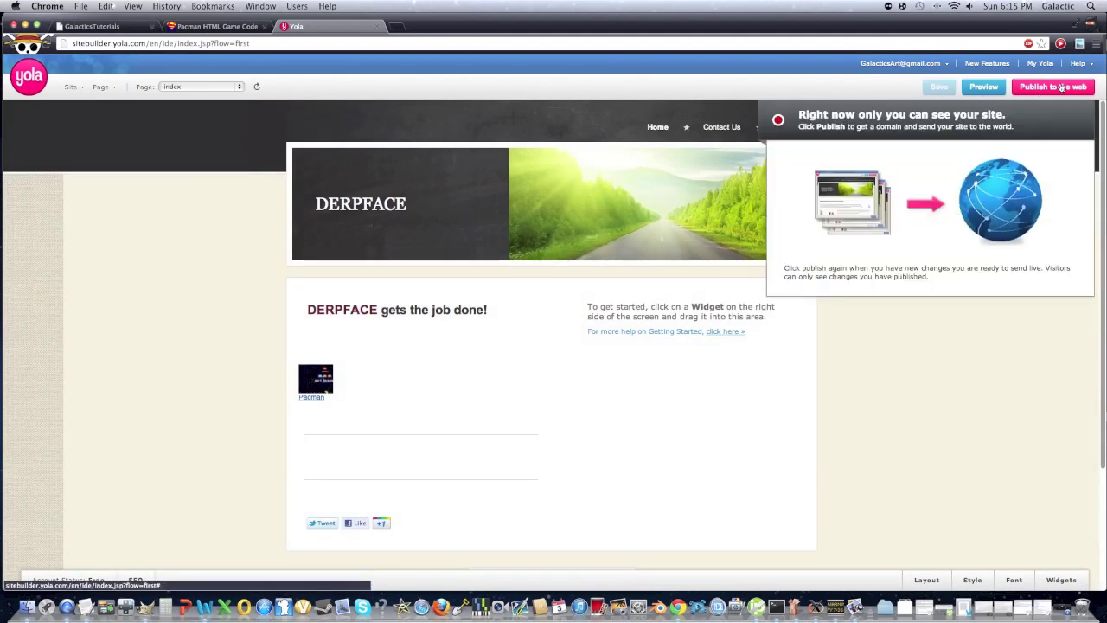
Publish DERPFACE to the free subdomain derpface123.yolasite.com by appending 123 to the name
click(1061, 87)
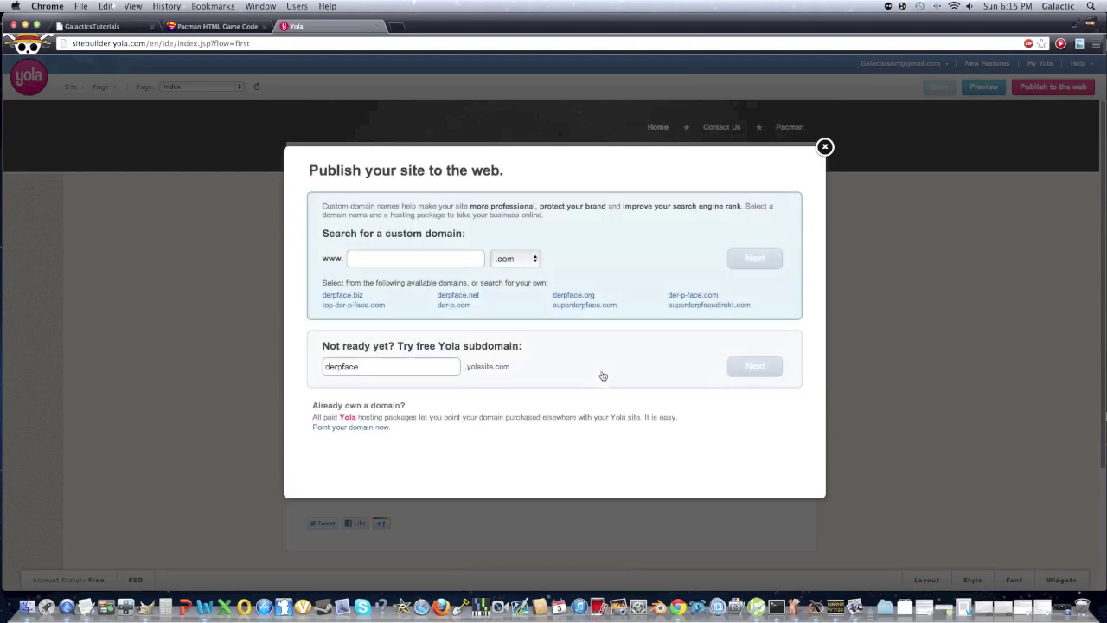
click(465, 256)
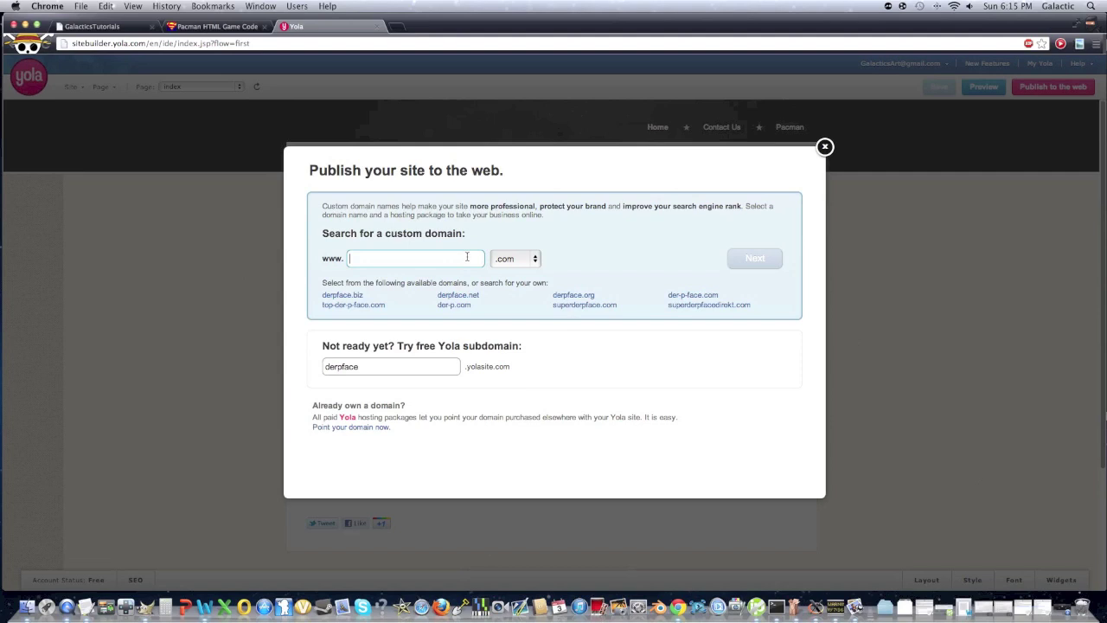
click(434, 363)
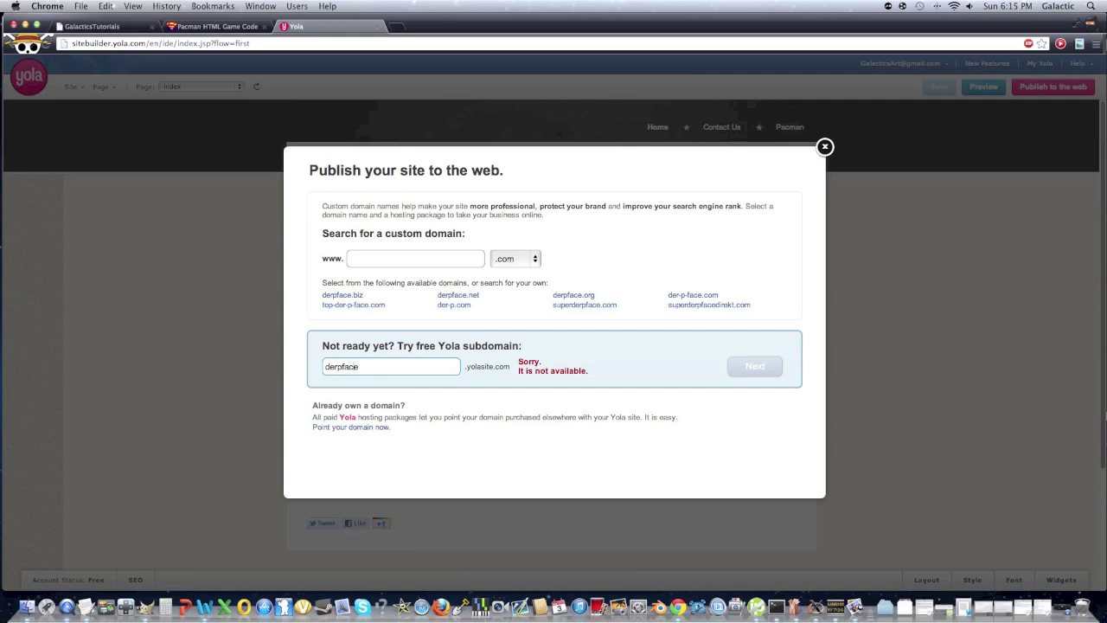
key(End)
text(123)
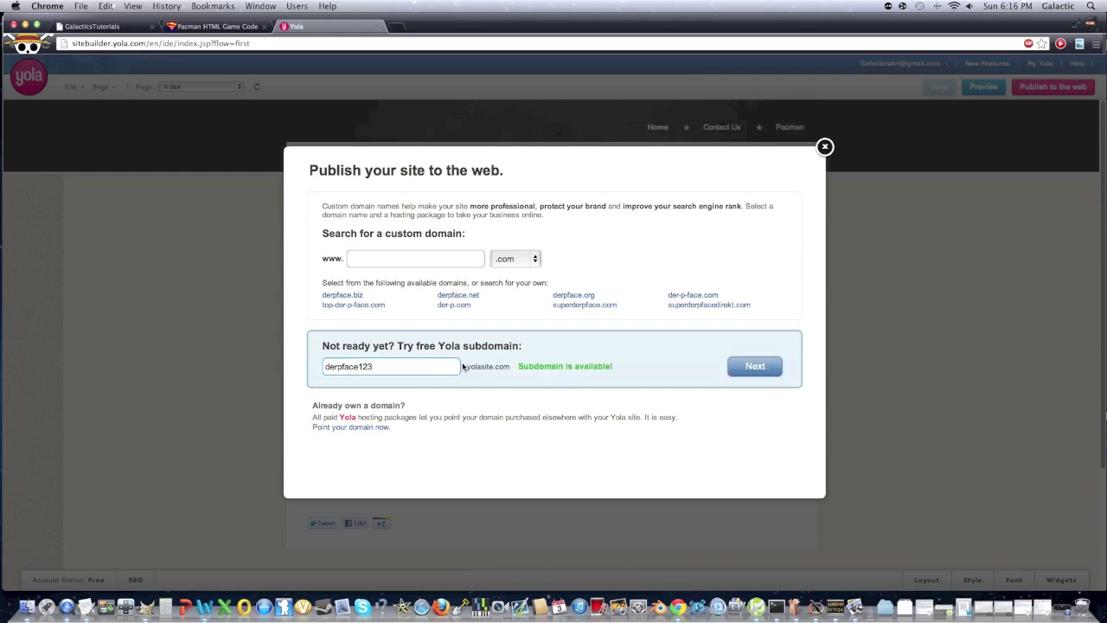
click(754, 367)
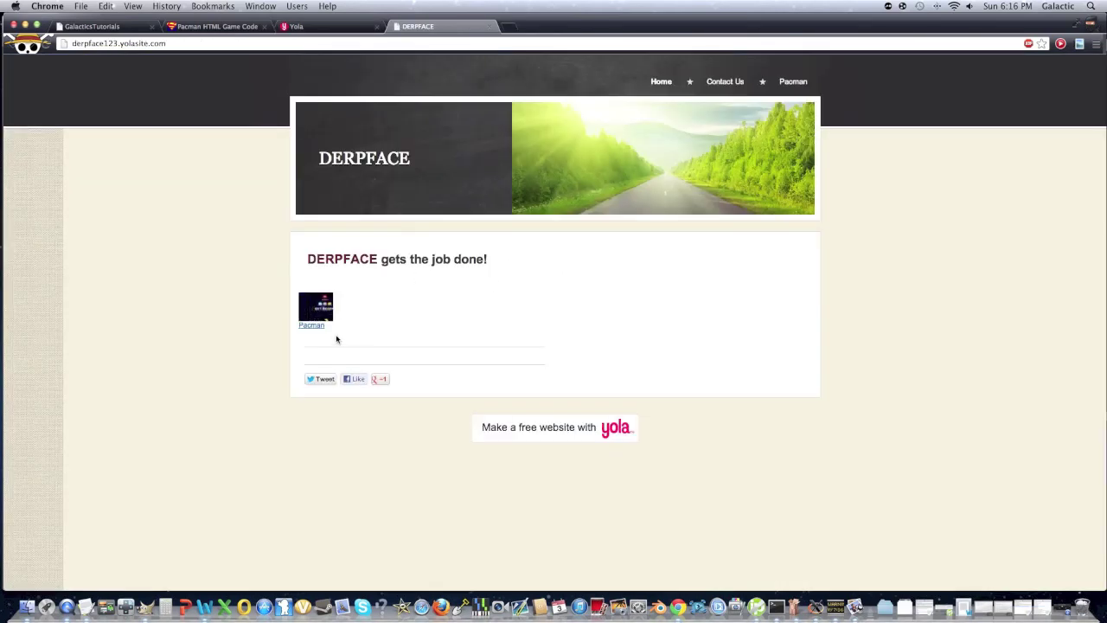
Open the live site's Pacman page, test its game link, then select the Pacman page URL
click(312, 329)
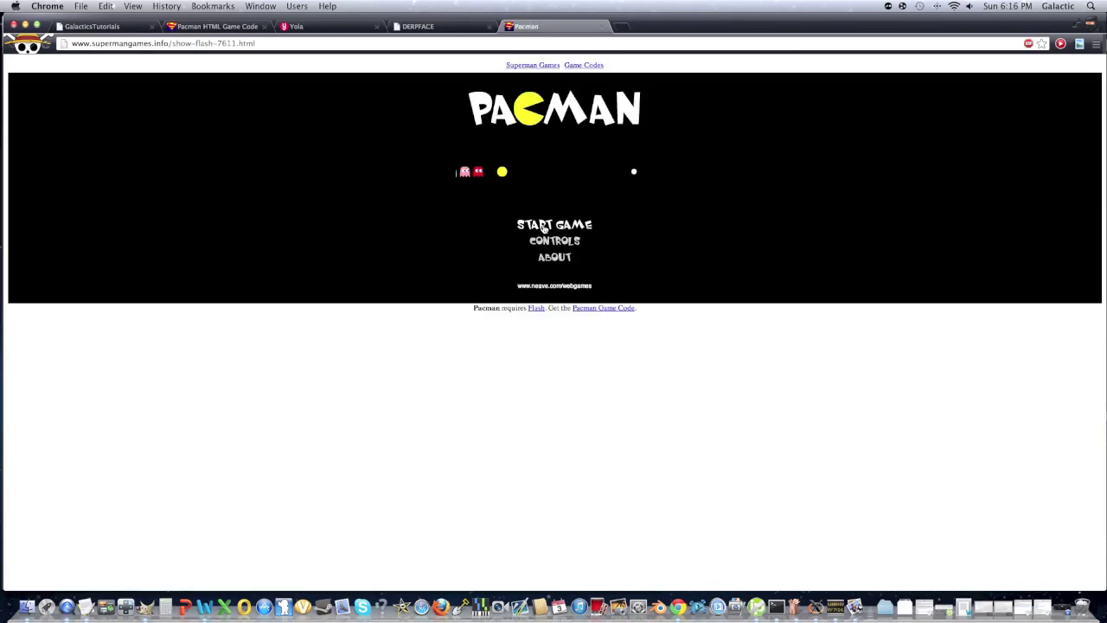
click(432, 27)
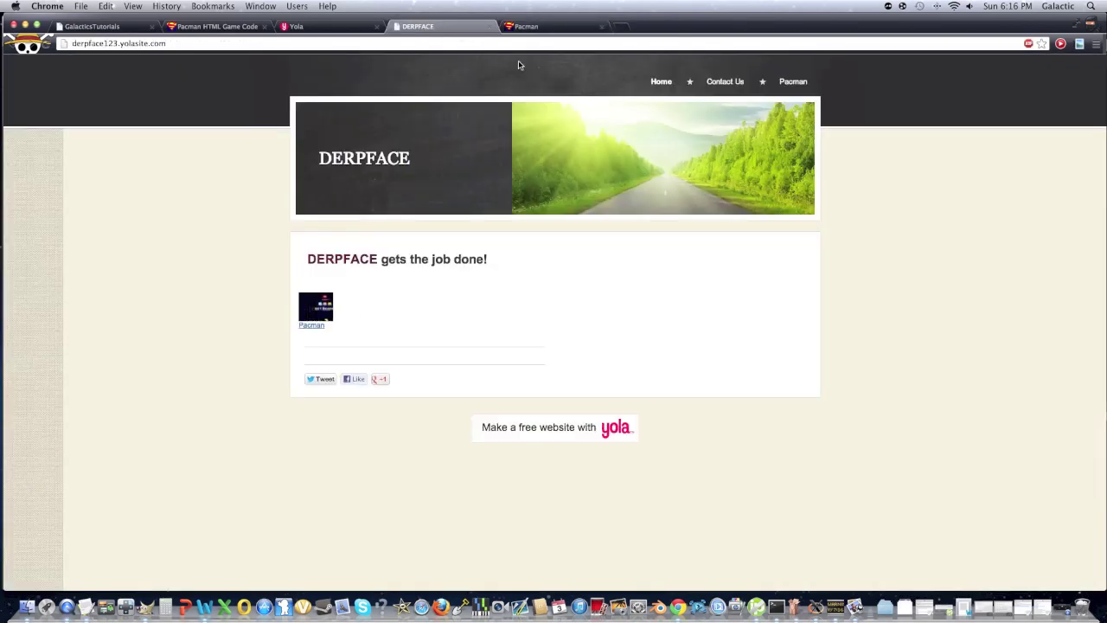
click(788, 83)
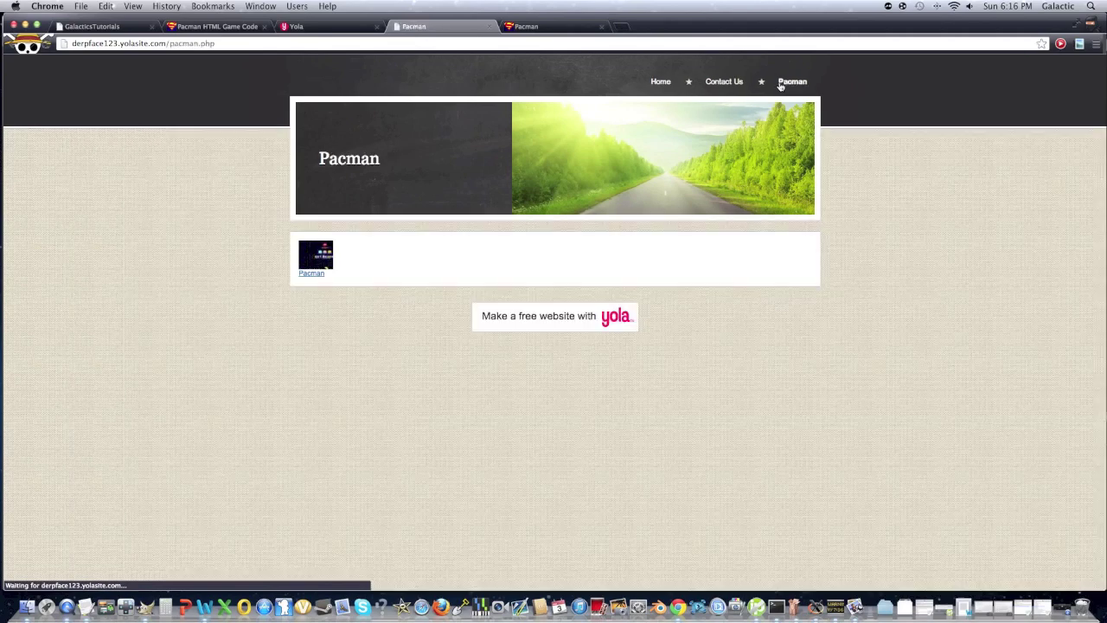
click(323, 278)
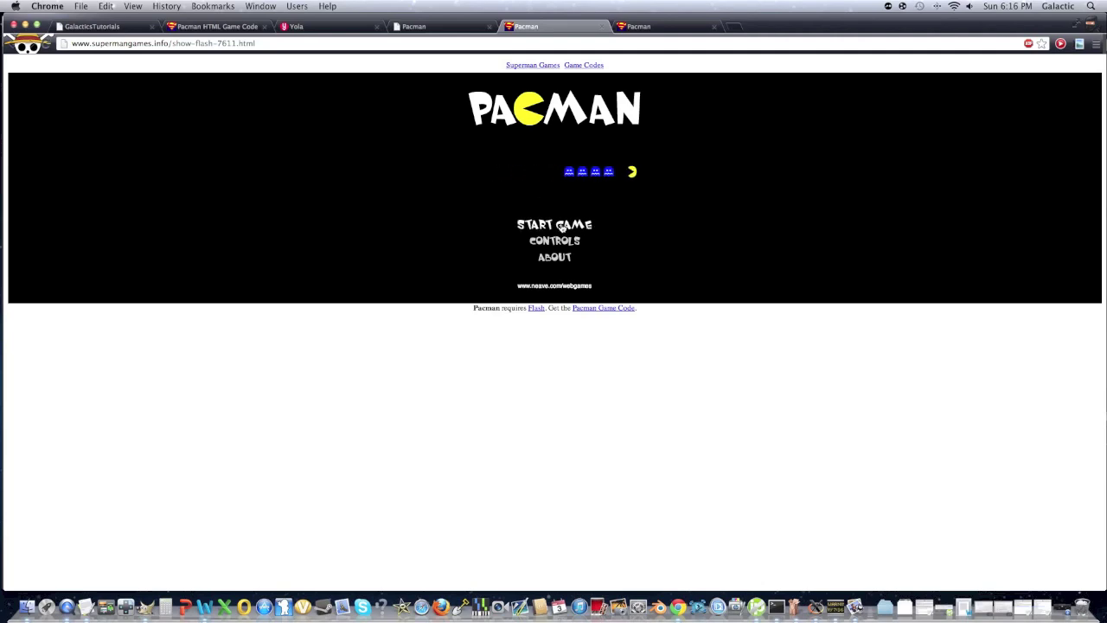
click(428, 26)
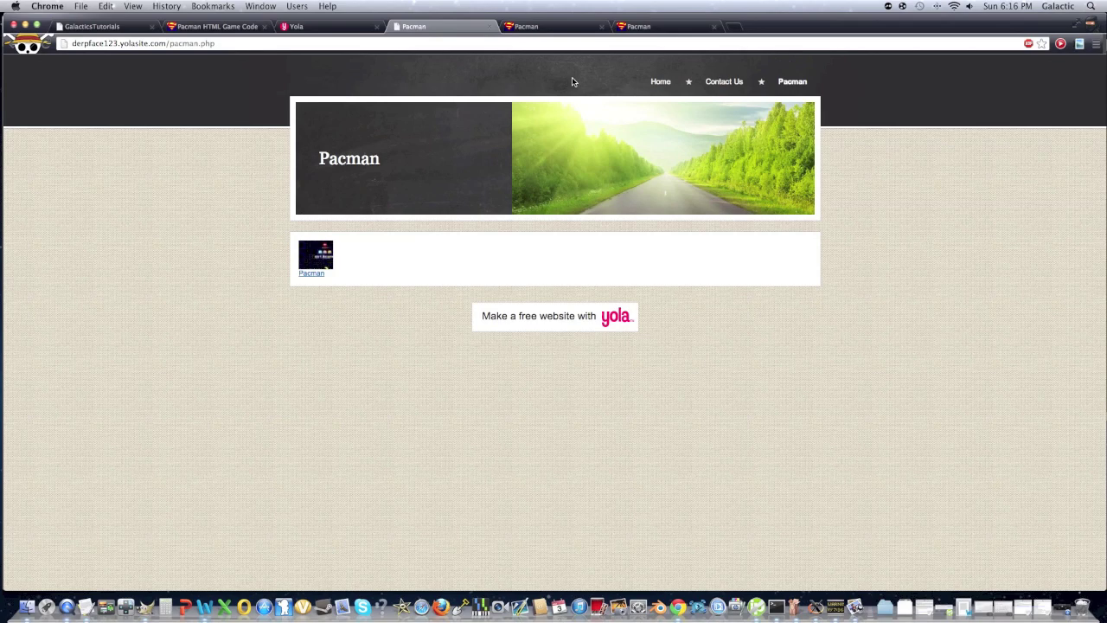
click(481, 43)
key(super+c)
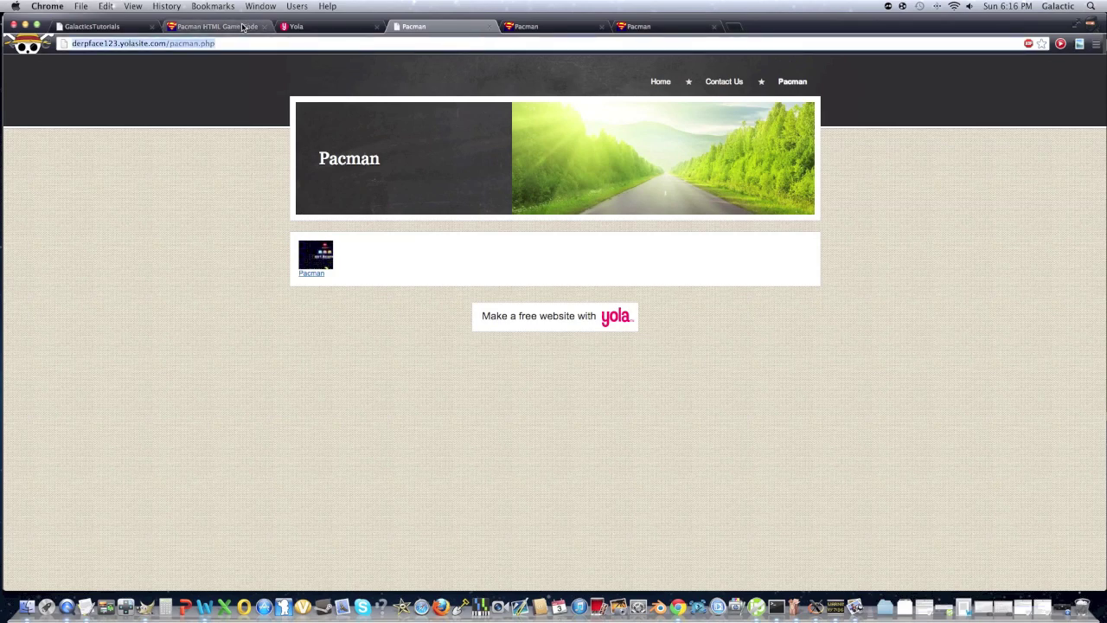
Add a Text widget to the home page containing the pasted pacman.php URL
click(319, 31)
click(825, 147)
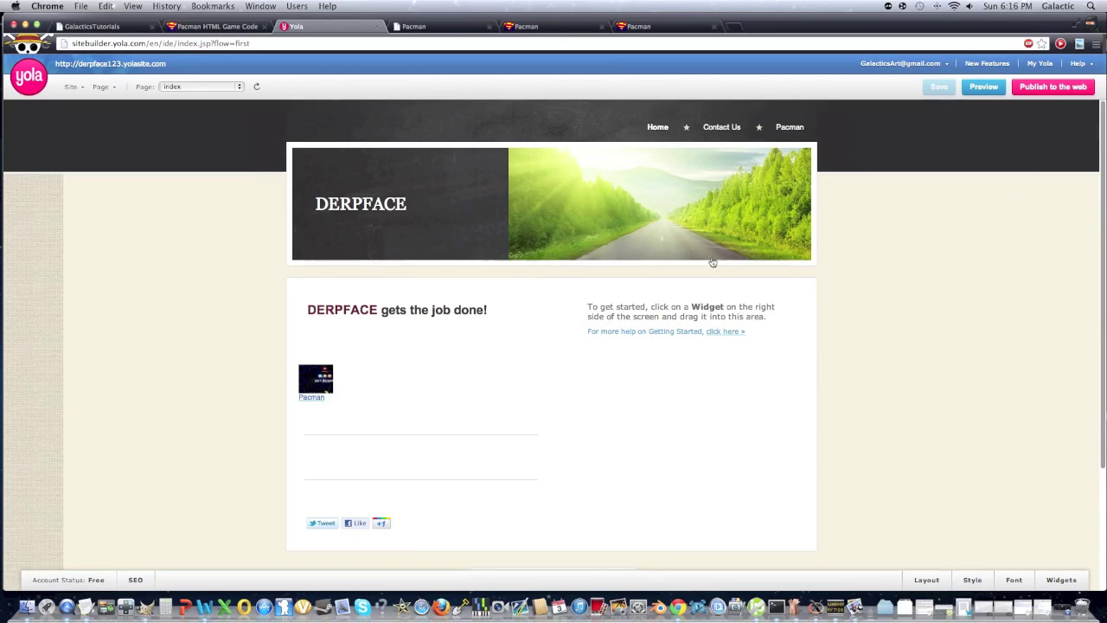
click(1053, 580)
drag(960, 179, 683, 321)
click(669, 295)
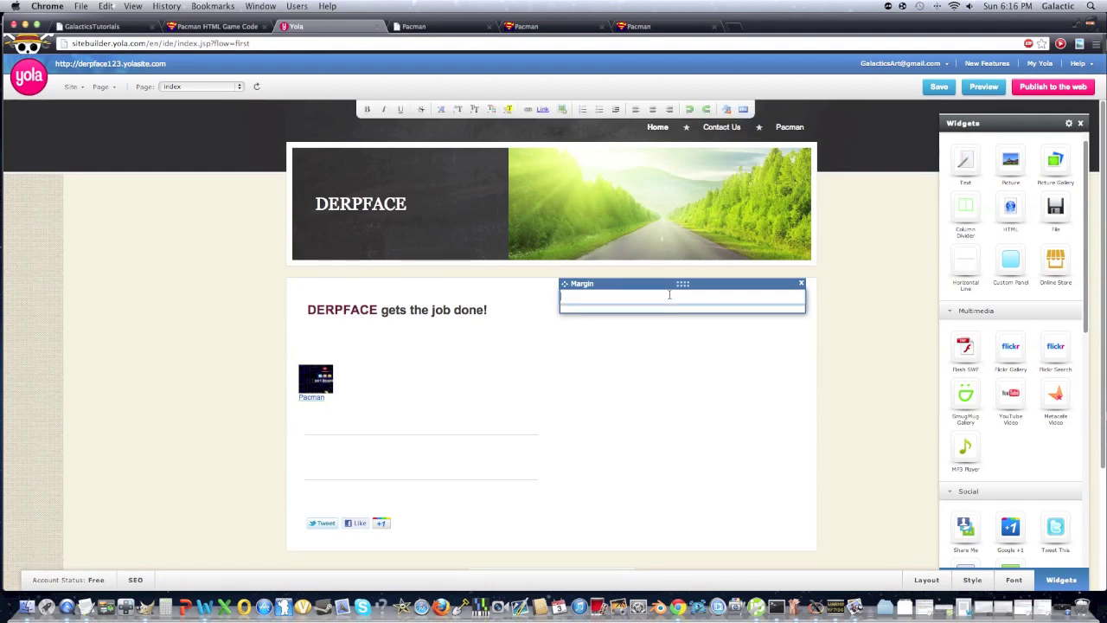
key(super+v)
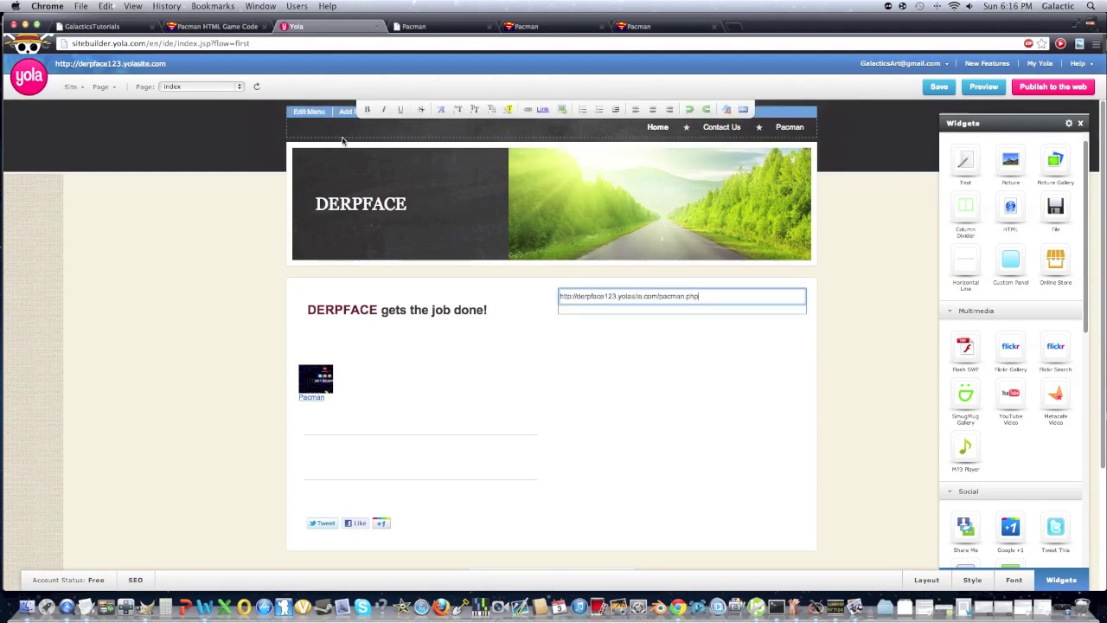
Save the home page and hide the Pacman page from navigation in the Page Manager
click(101, 87)
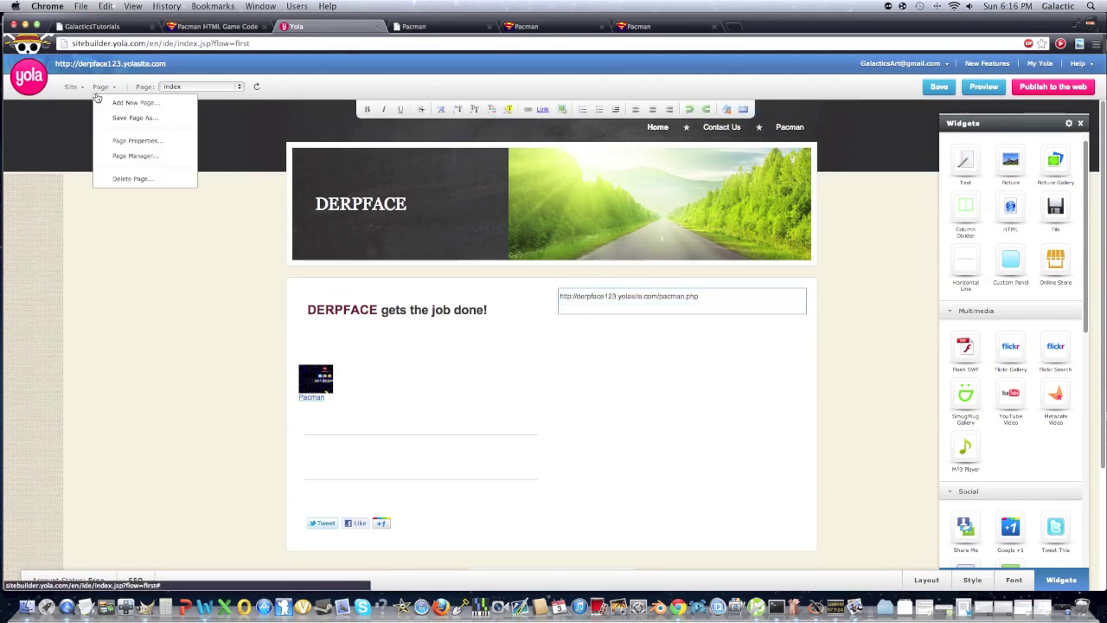
click(138, 157)
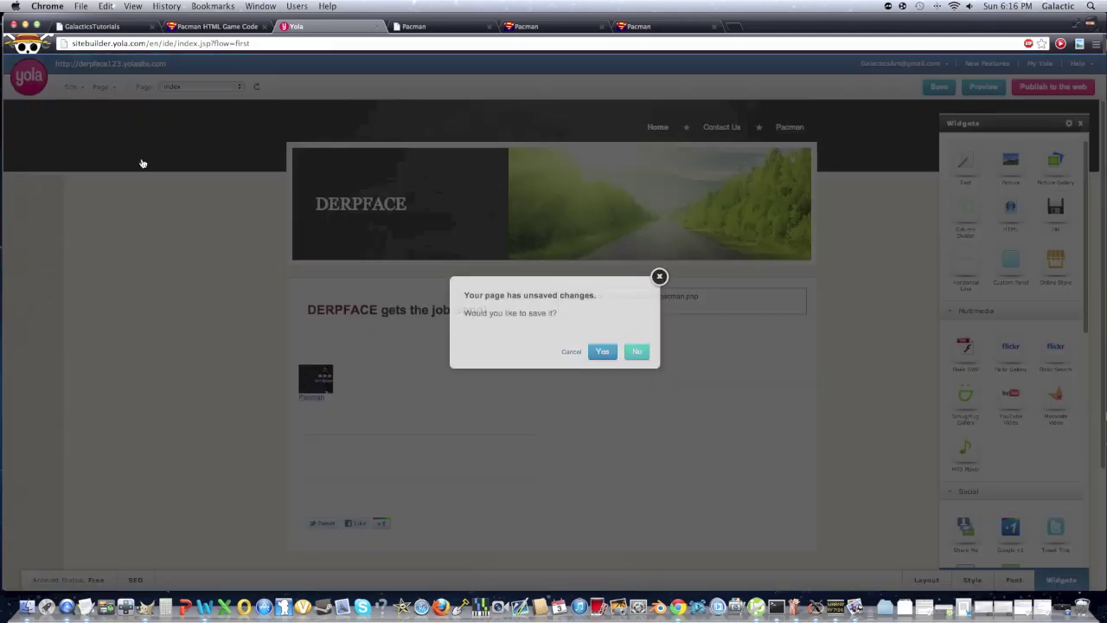
click(603, 352)
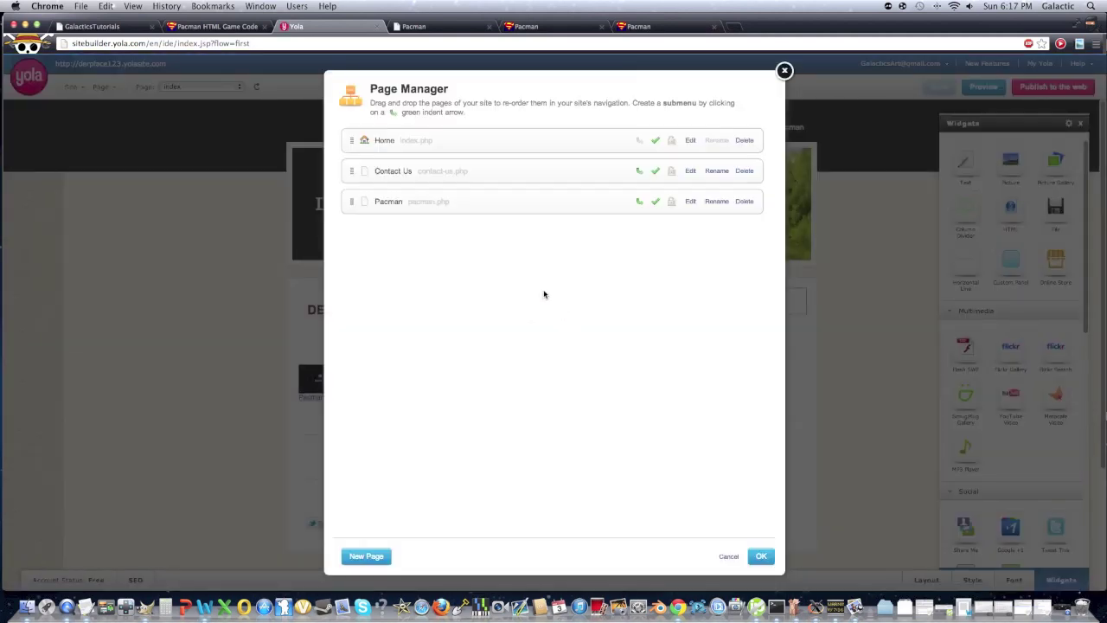
click(657, 202)
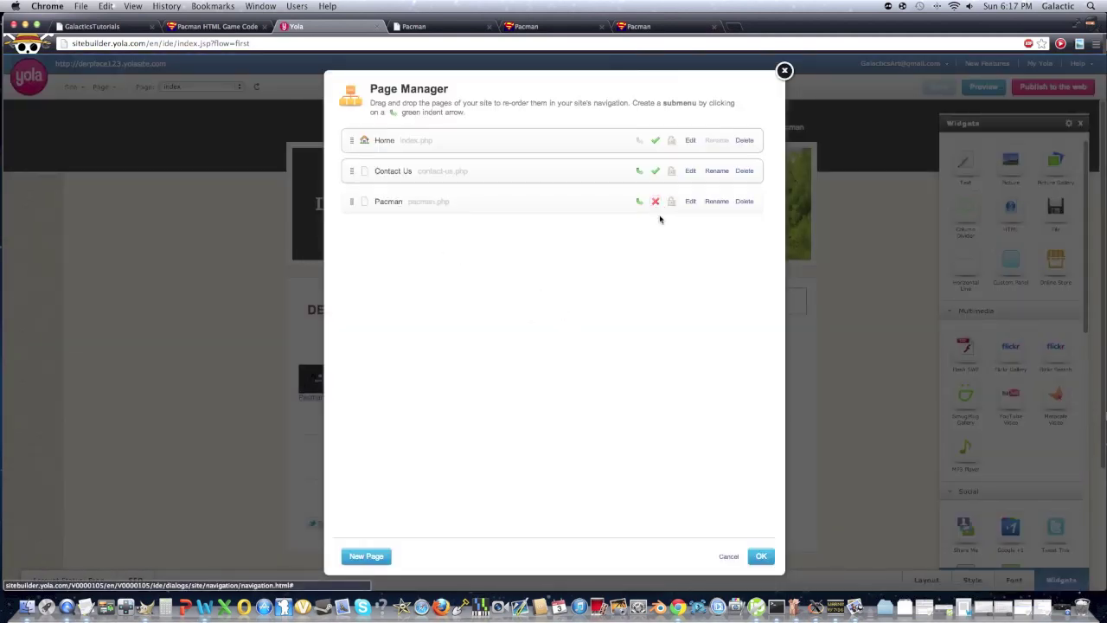
click(762, 556)
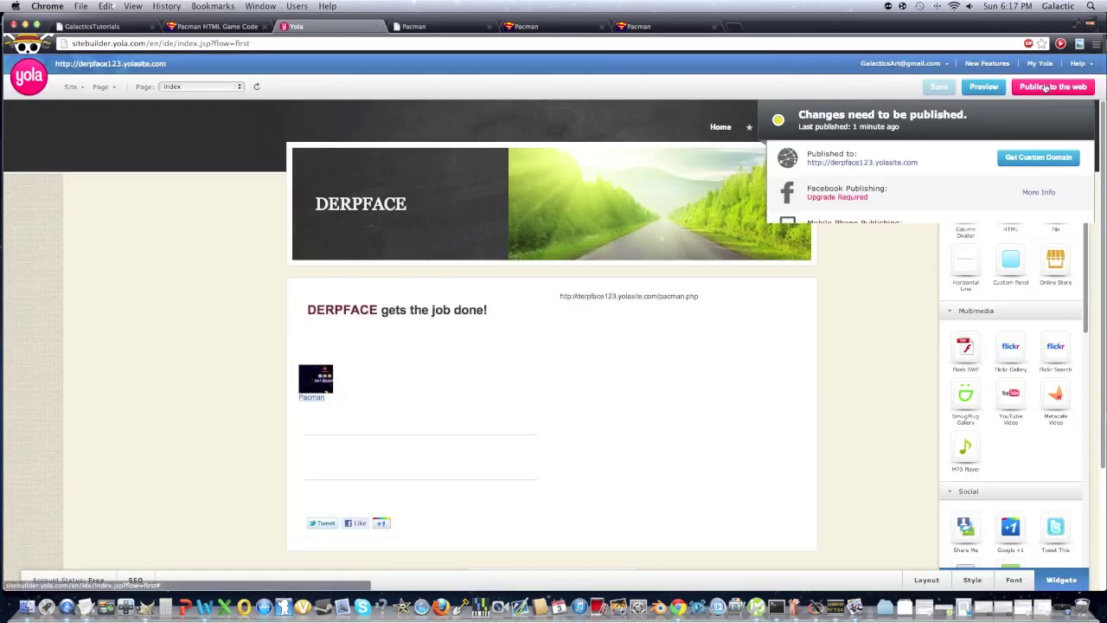
Republish the site and select the pacman.php address text on the live home page
click(1042, 86)
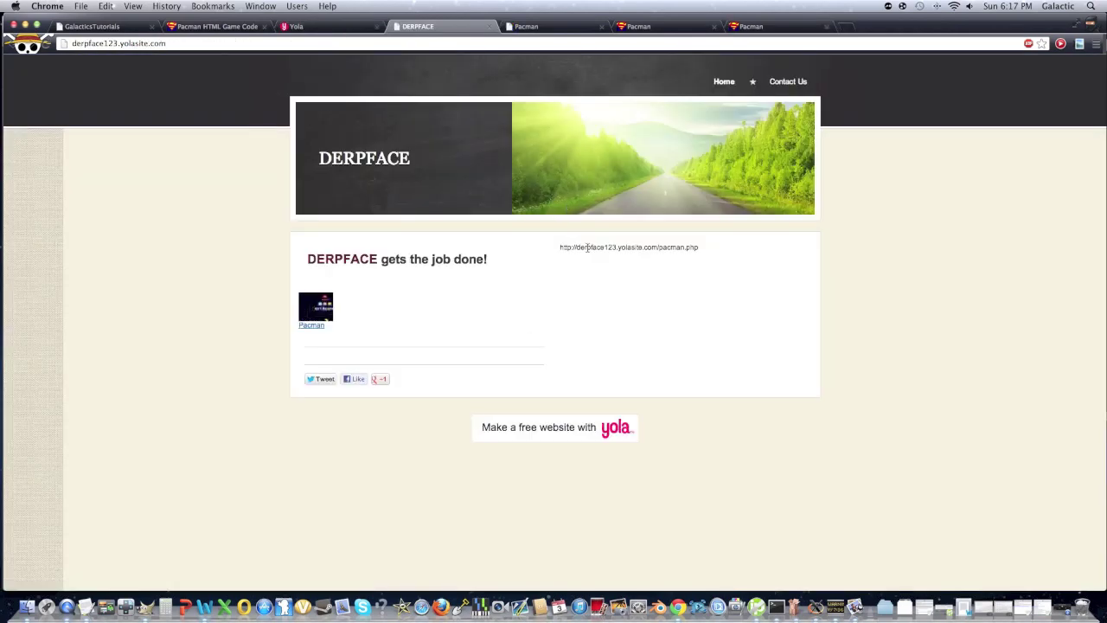
drag(698, 249, 557, 245)
key(super+c)
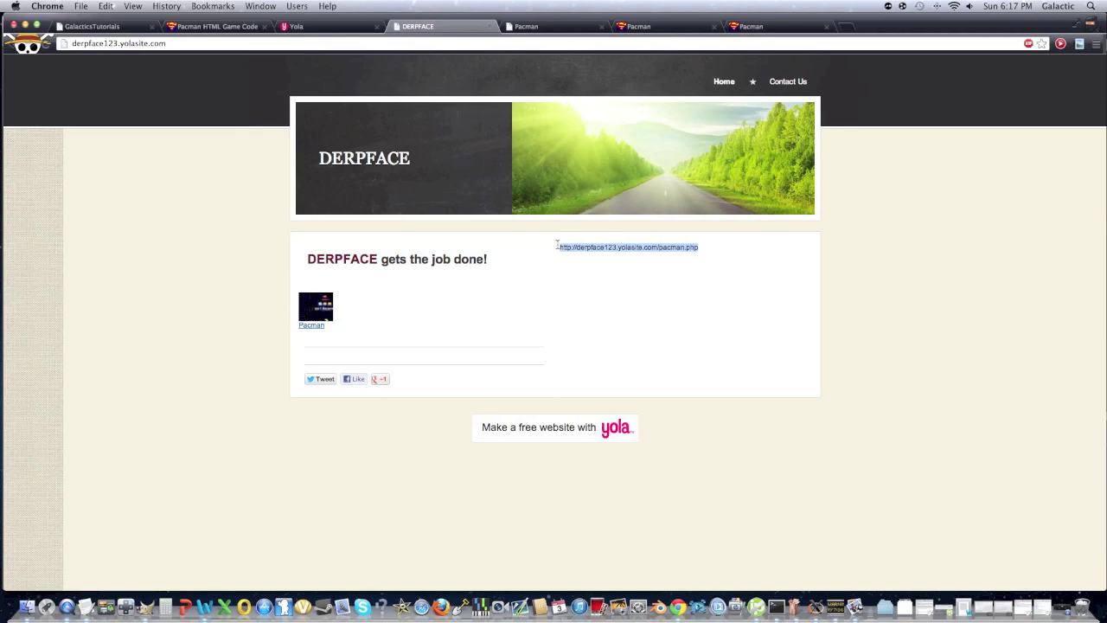
click(295, 26)
Link the pacman.php text to the in-site pacman page and save the home page
click(535, 112)
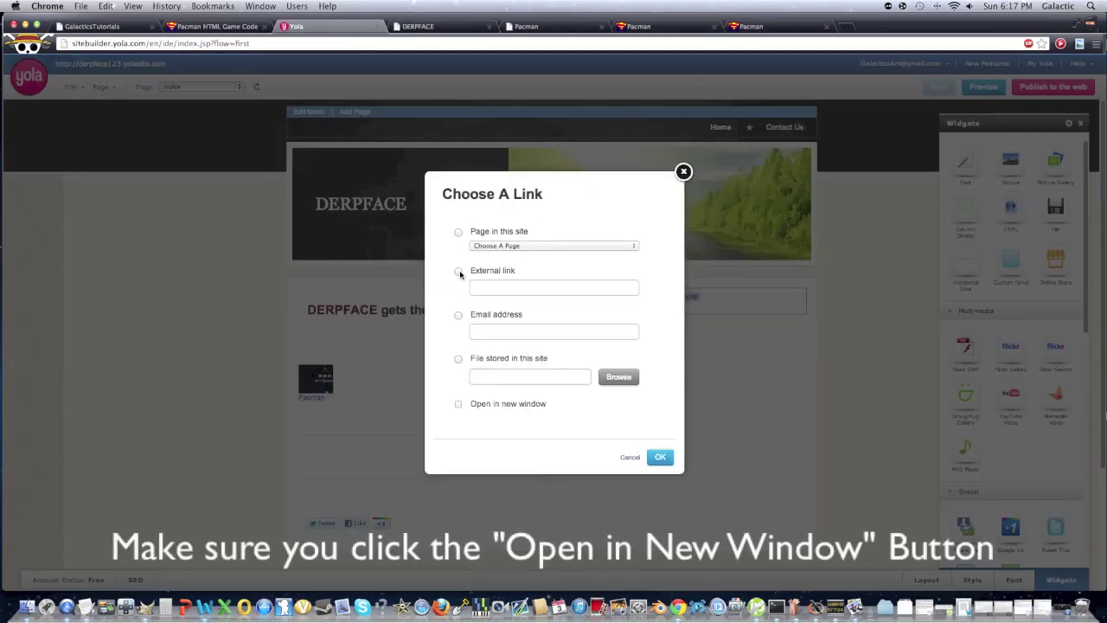
key(super+v)
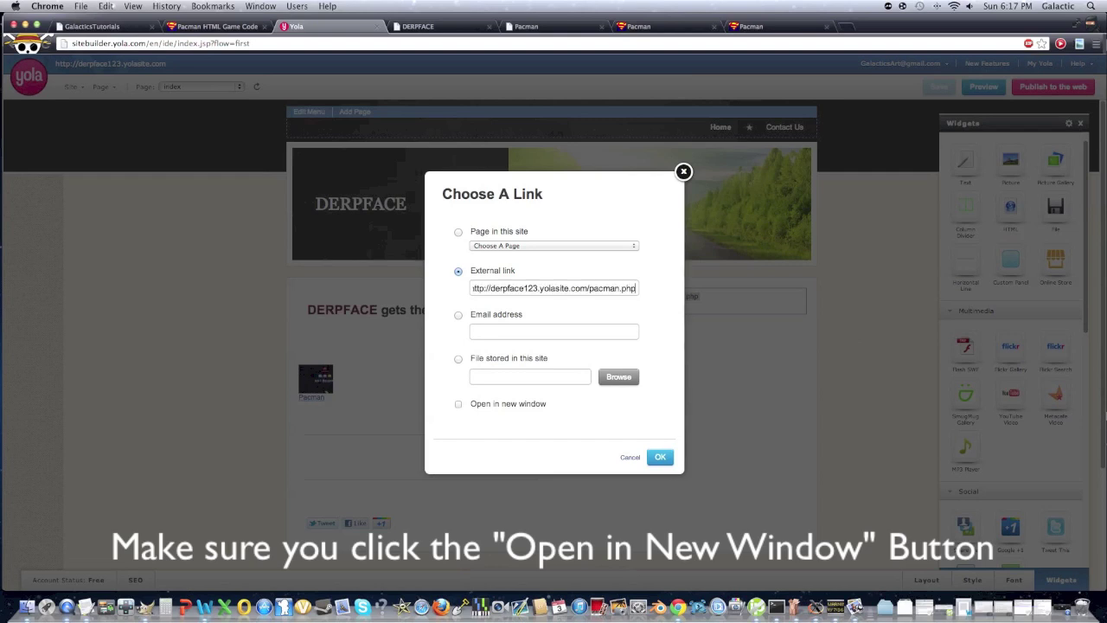
click(571, 247)
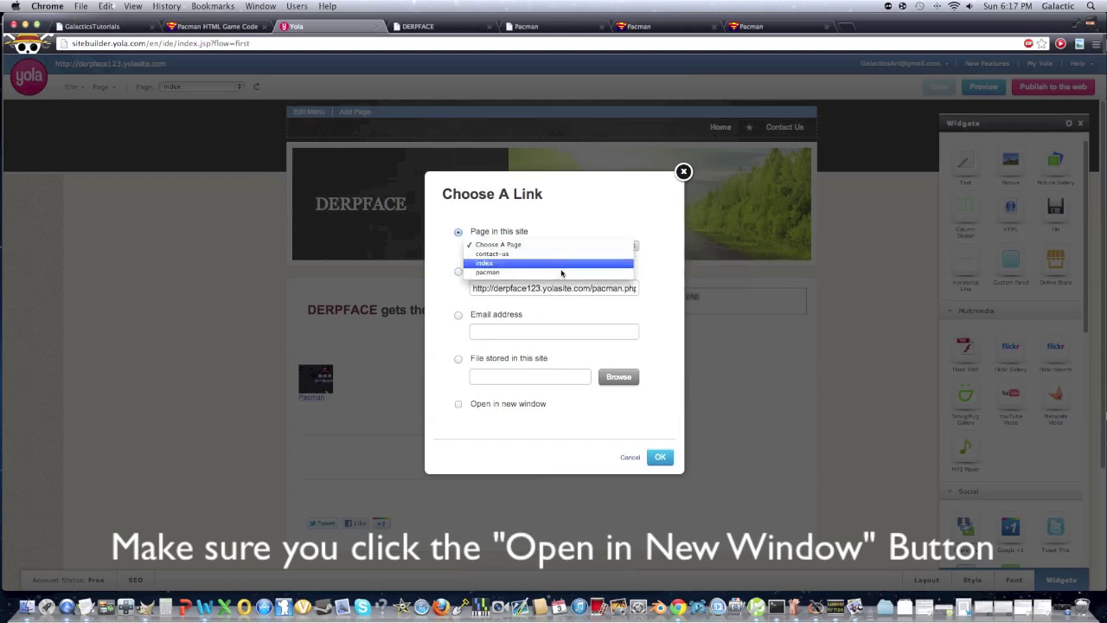
click(559, 273)
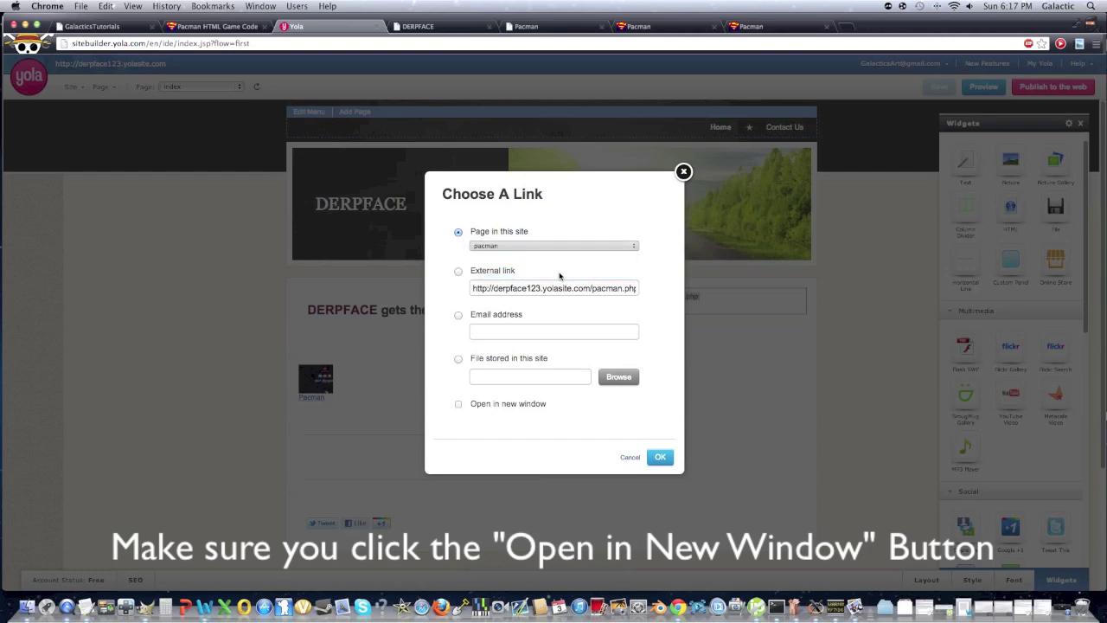
click(660, 456)
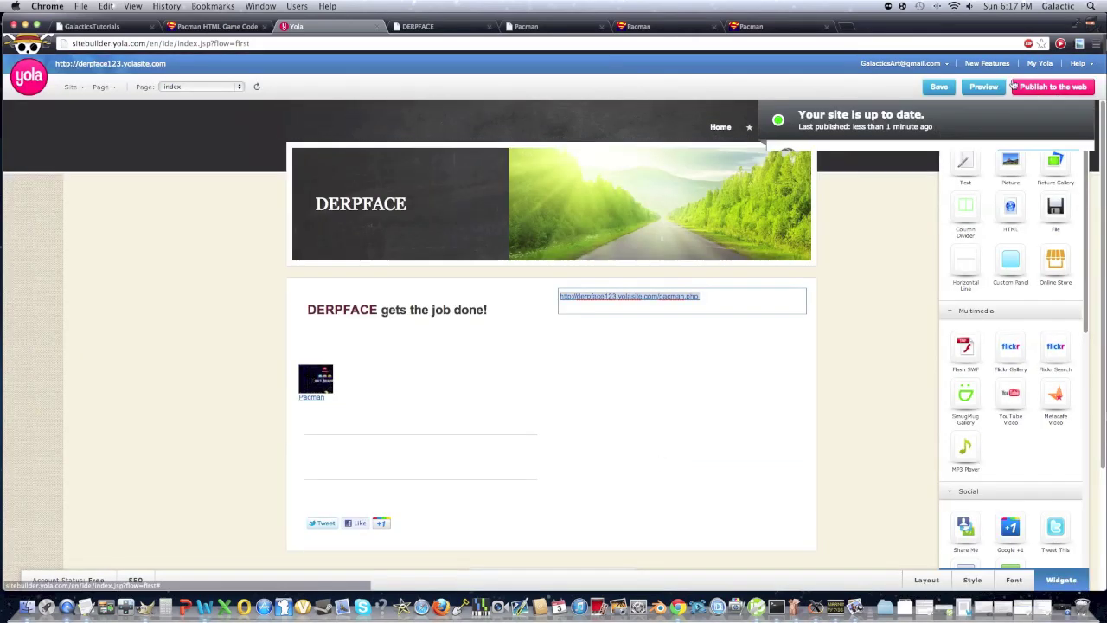
click(938, 87)
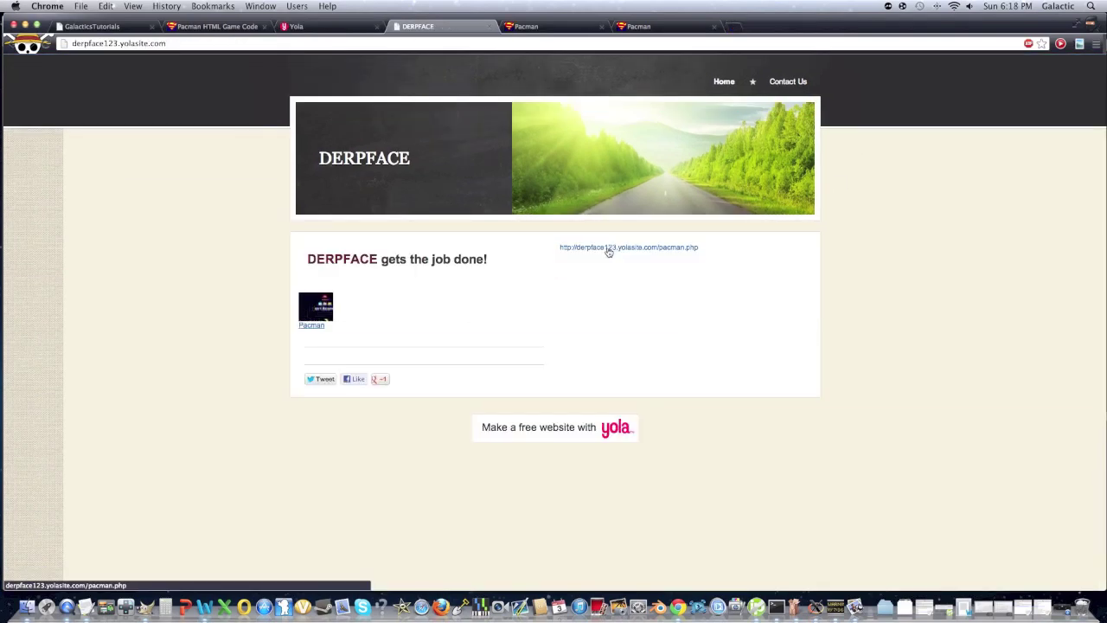
Click the live home page's pacman.php link to confirm it opens the Pacman page
click(609, 250)
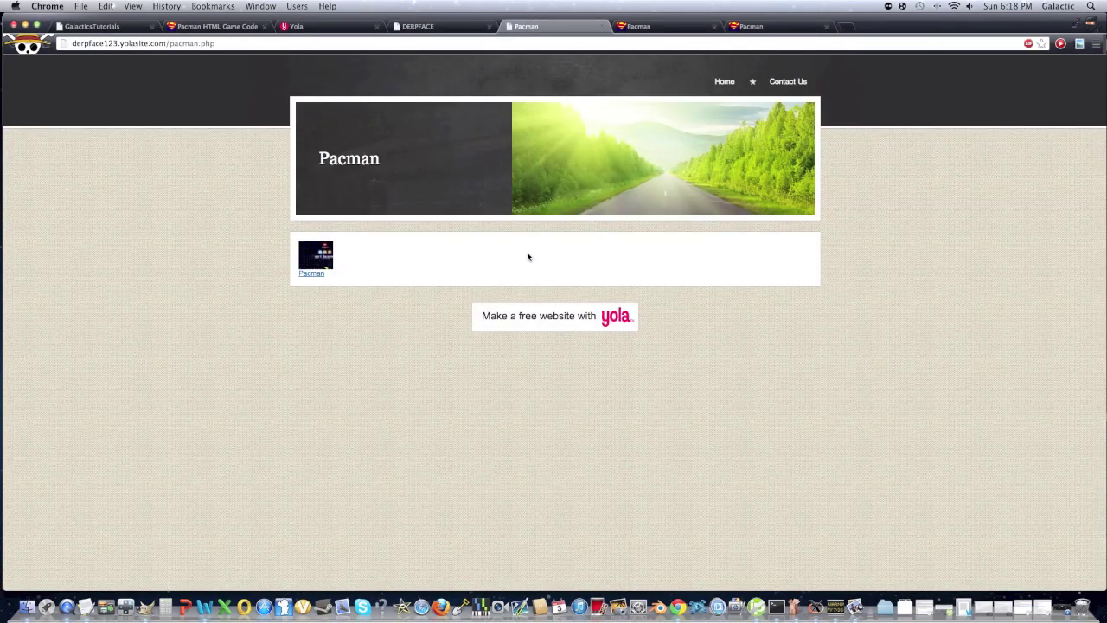